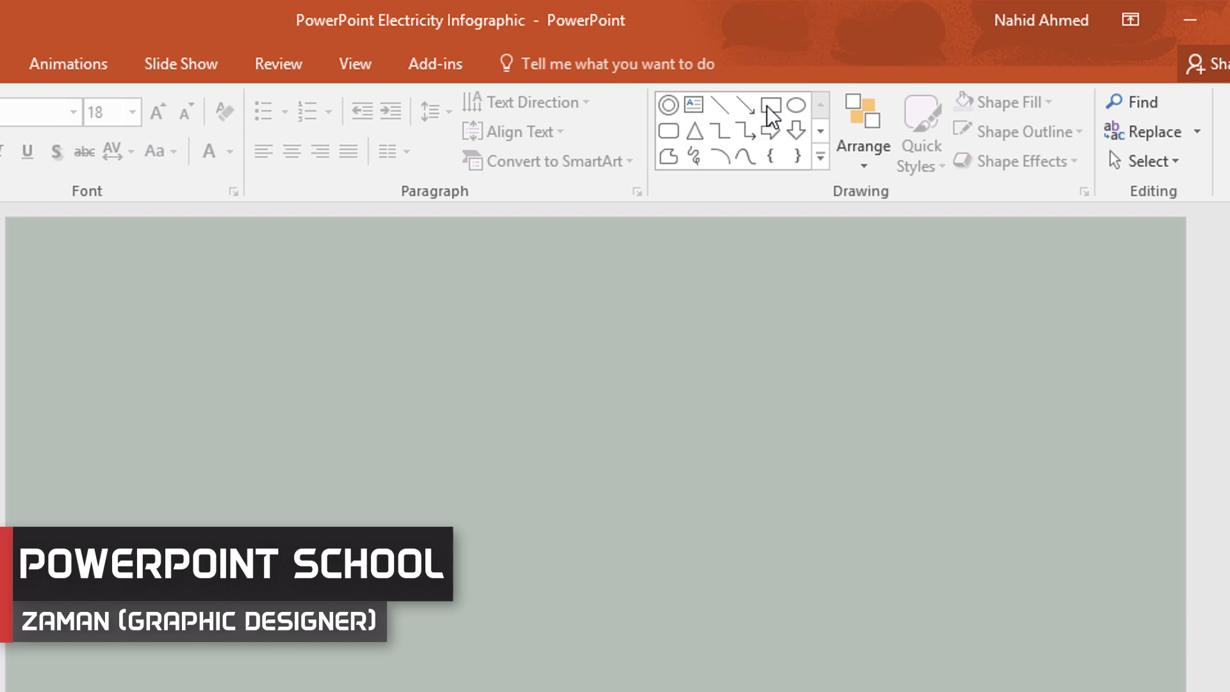
# Draw a wide rectangle across the slide bottom, filled grey-green with no outline
pyautogui.click(778, 109)
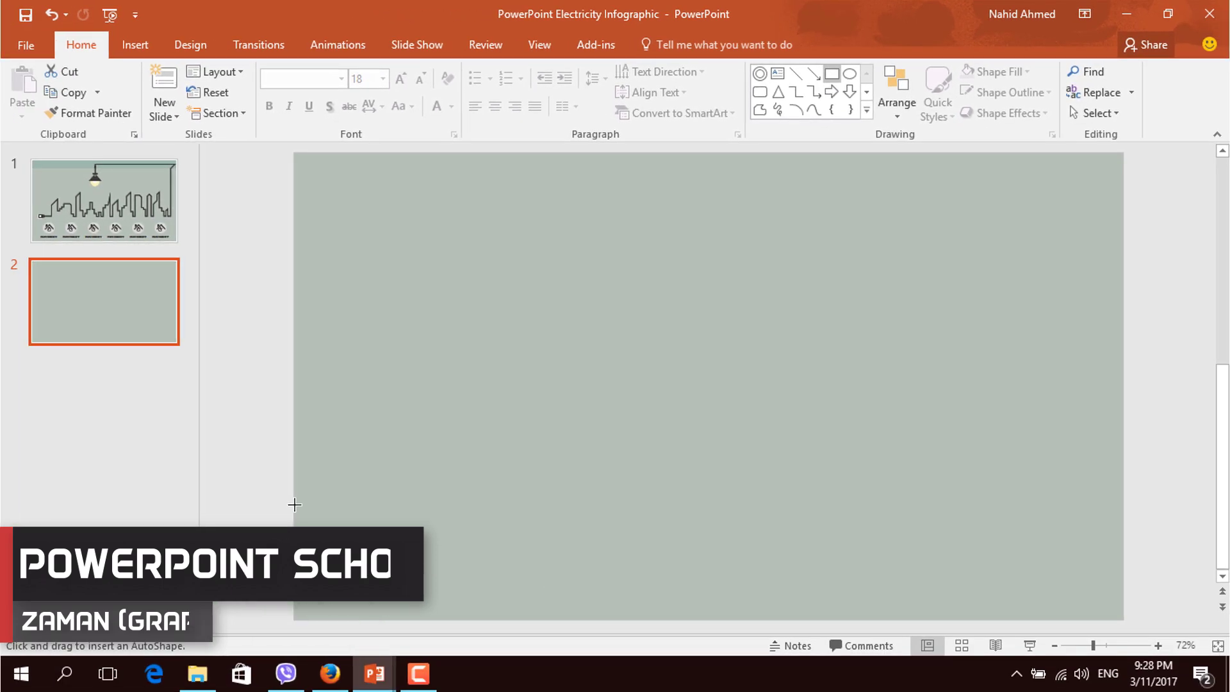
pyautogui.moveTo(294, 504); pyautogui.dragTo(1125, 617)
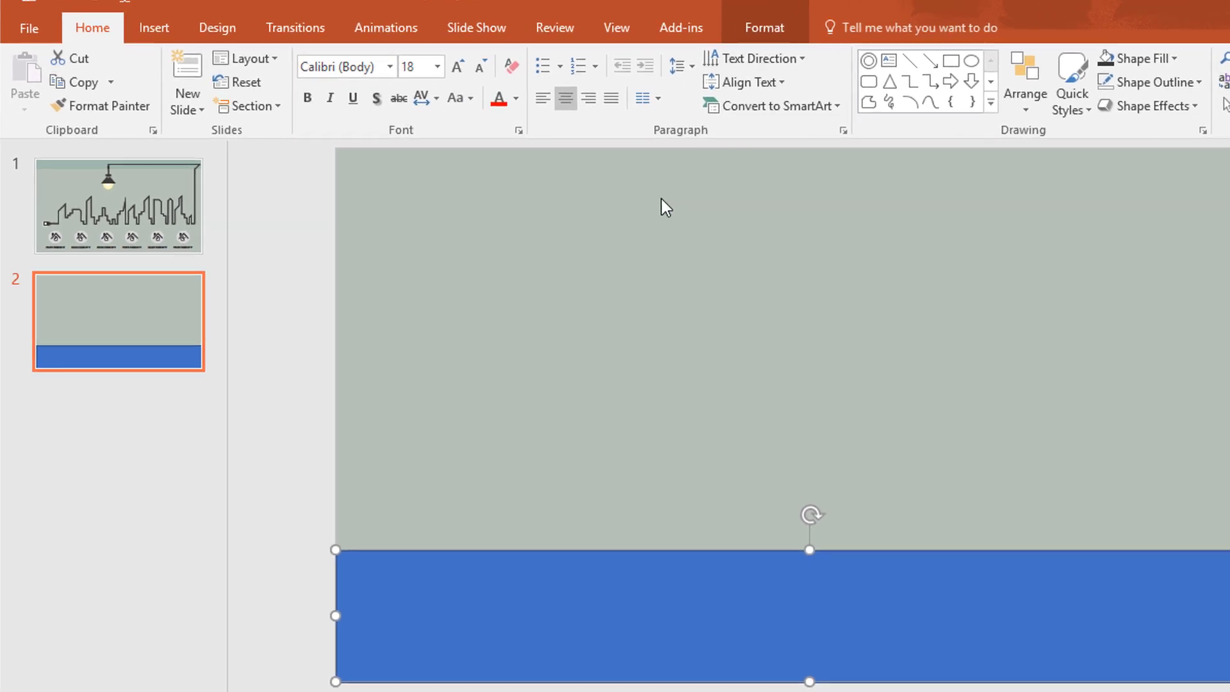
pyautogui.click(651, 44)
pyautogui.click(588, 51)
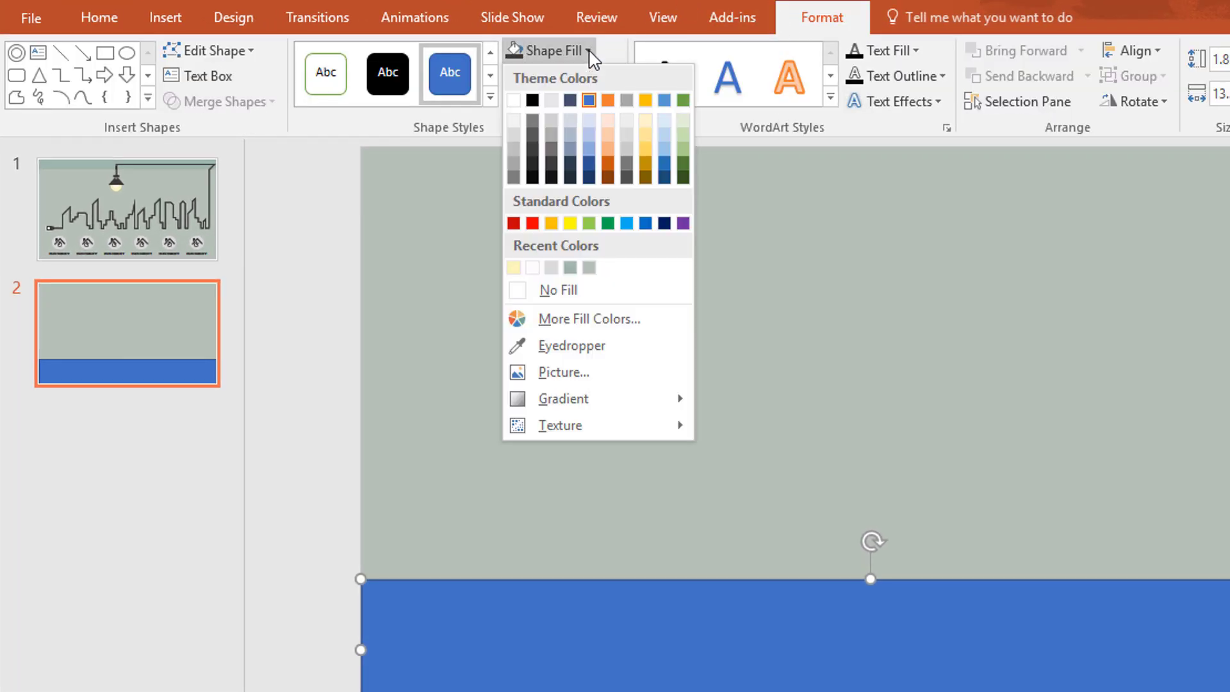
pyautogui.click(570, 267)
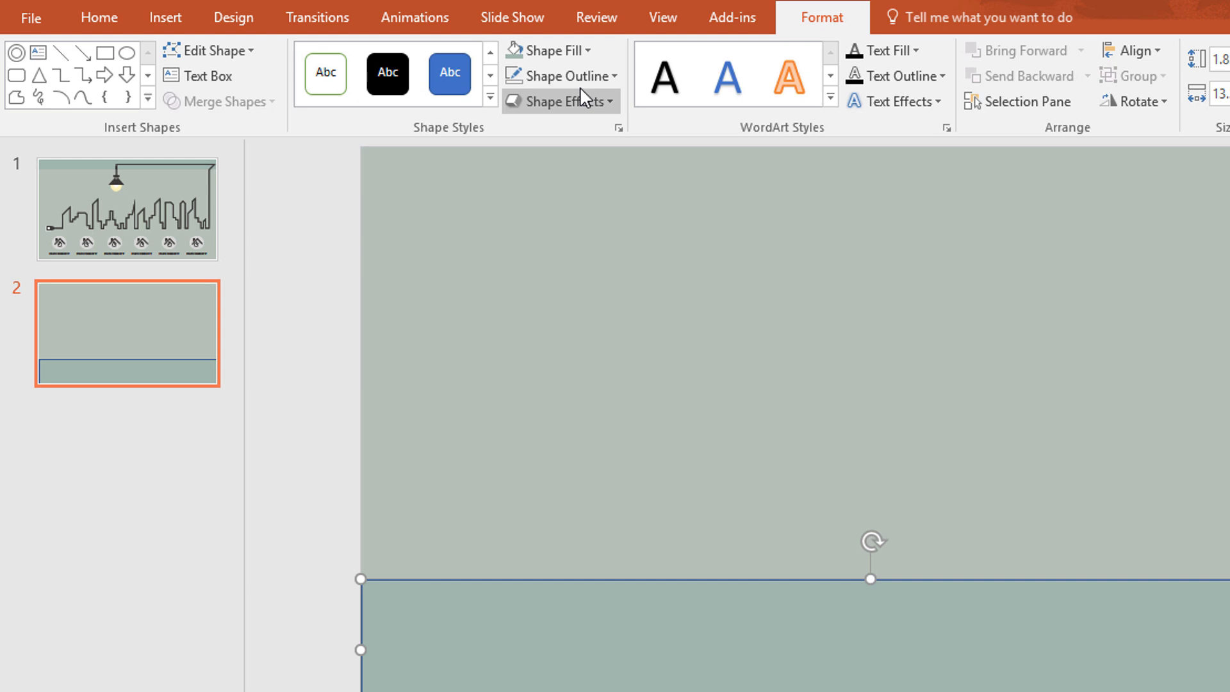
pyautogui.click(577, 77)
pyautogui.click(660, 317)
pyautogui.click(329, 382)
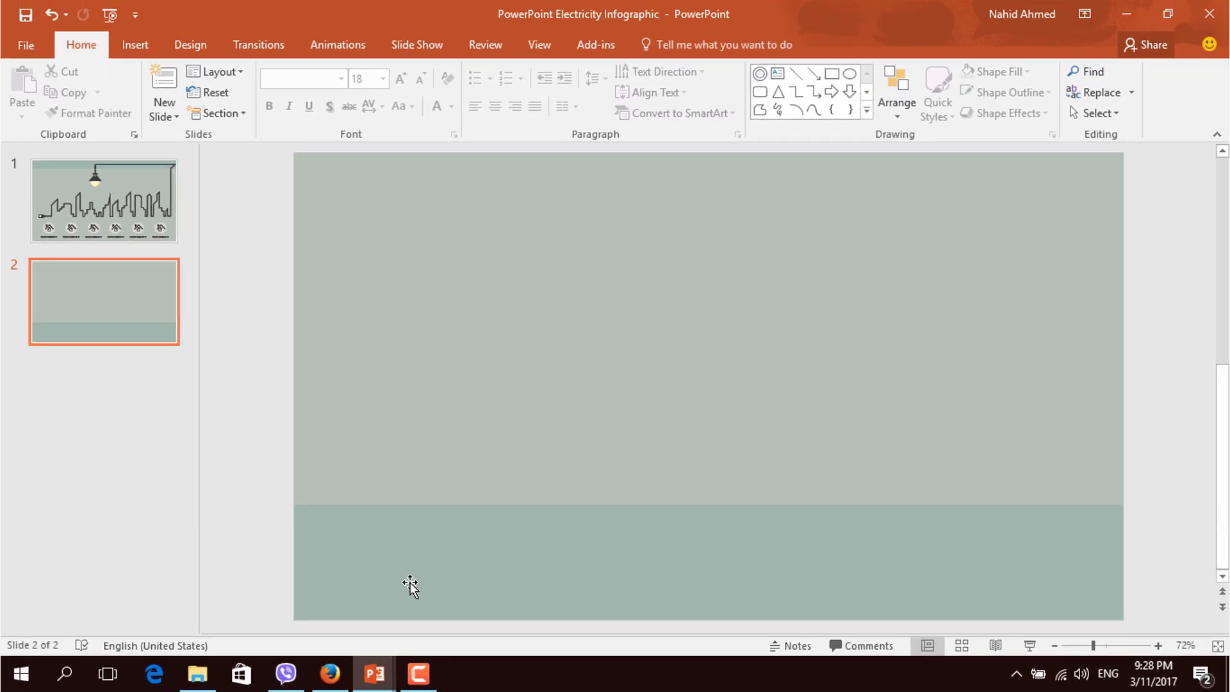
# Move the grey-green band up to sit across the lower middle of the slide
pyautogui.moveTo(410, 582); pyautogui.dragTo(413, 517)
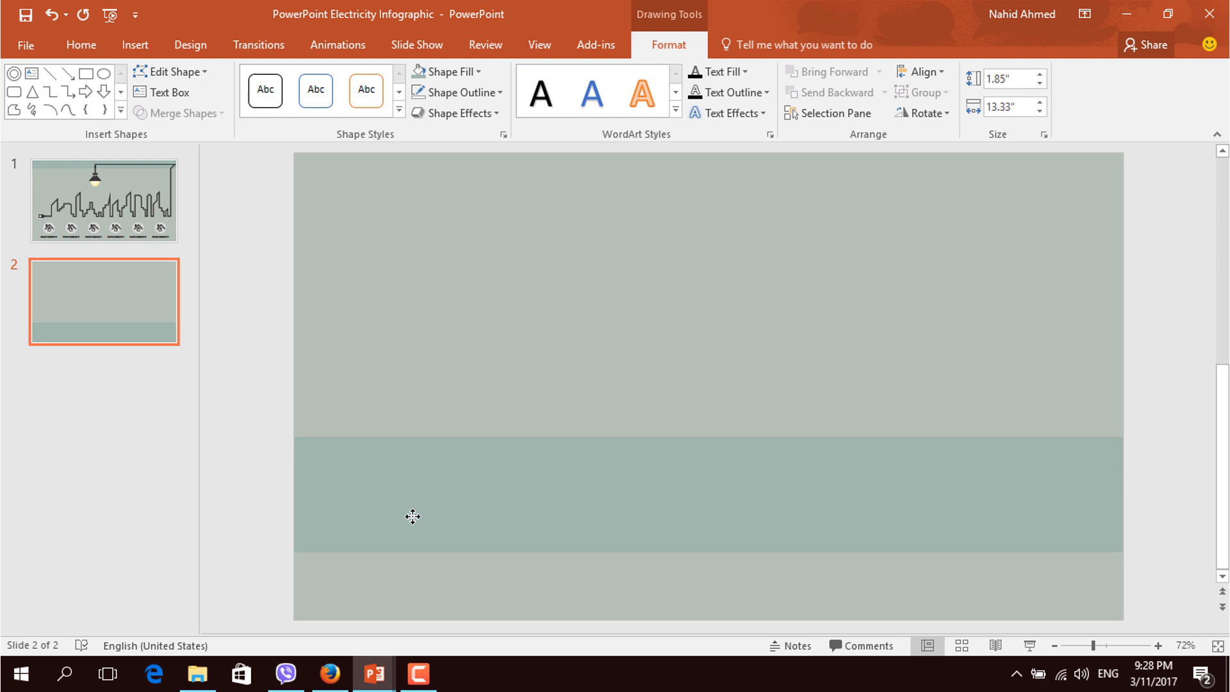
pyautogui.moveTo(413, 517); pyautogui.dragTo(412, 519)
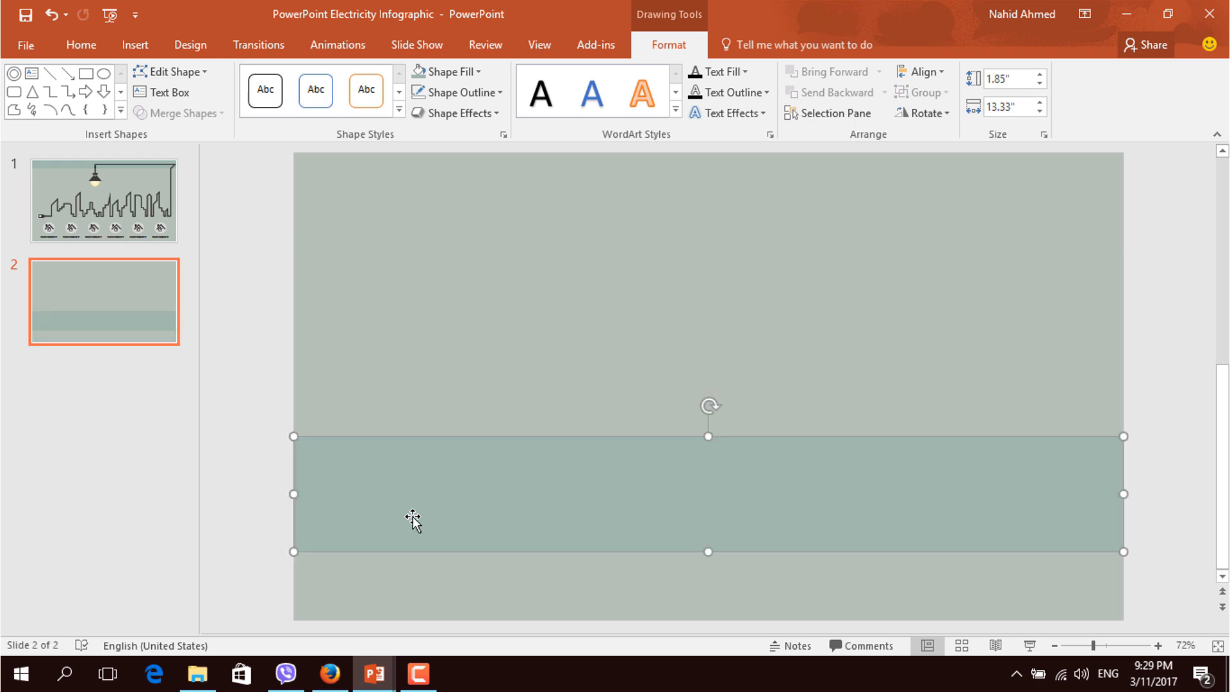
pyautogui.click(252, 404)
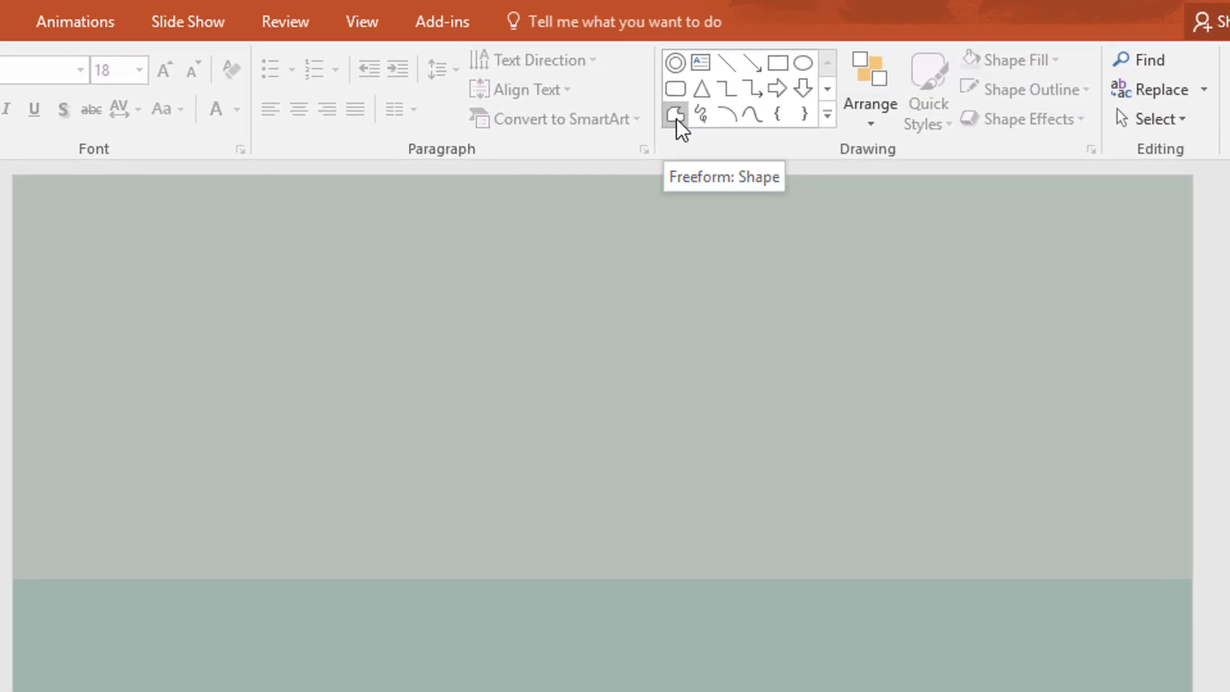
pyautogui.click(677, 118)
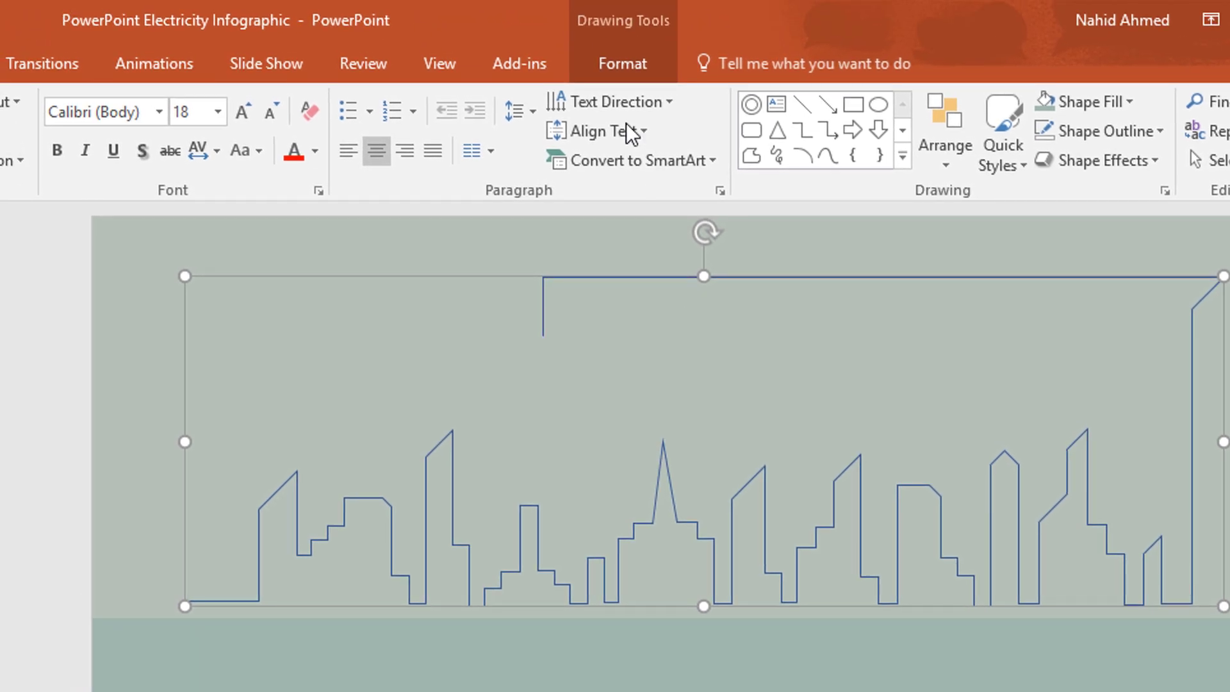
# Make the skyline outline dark grey with a heavier line weight
pyautogui.click(659, 71)
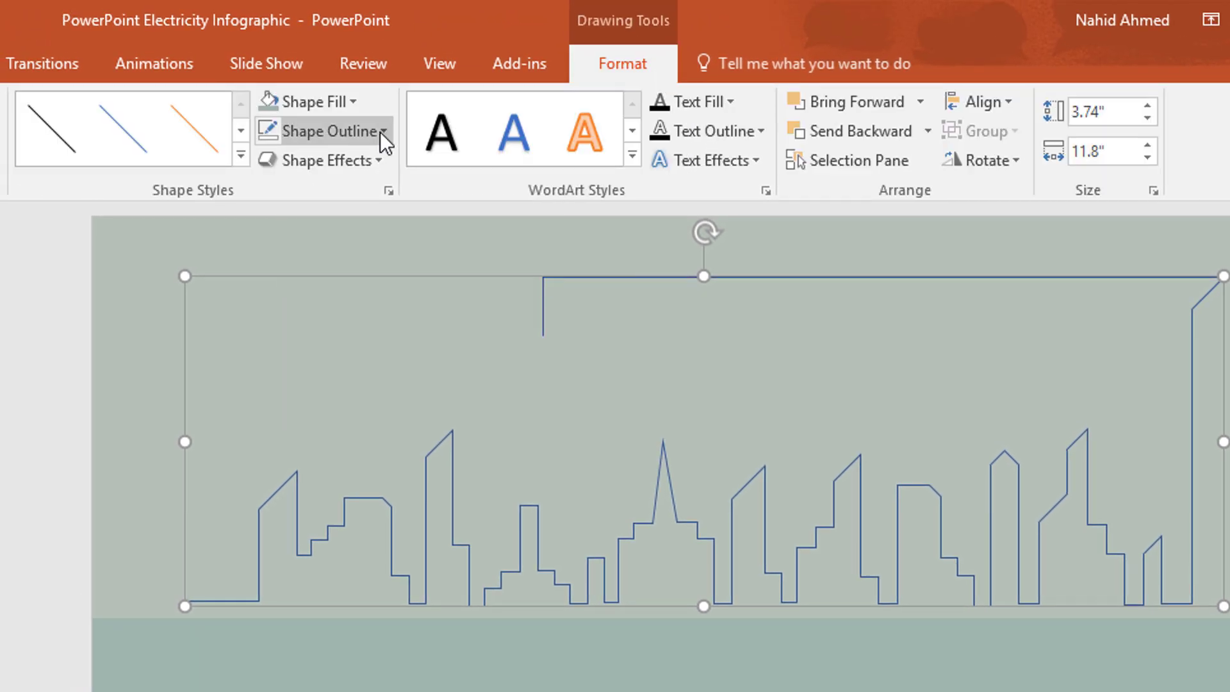
pyautogui.click(383, 132)
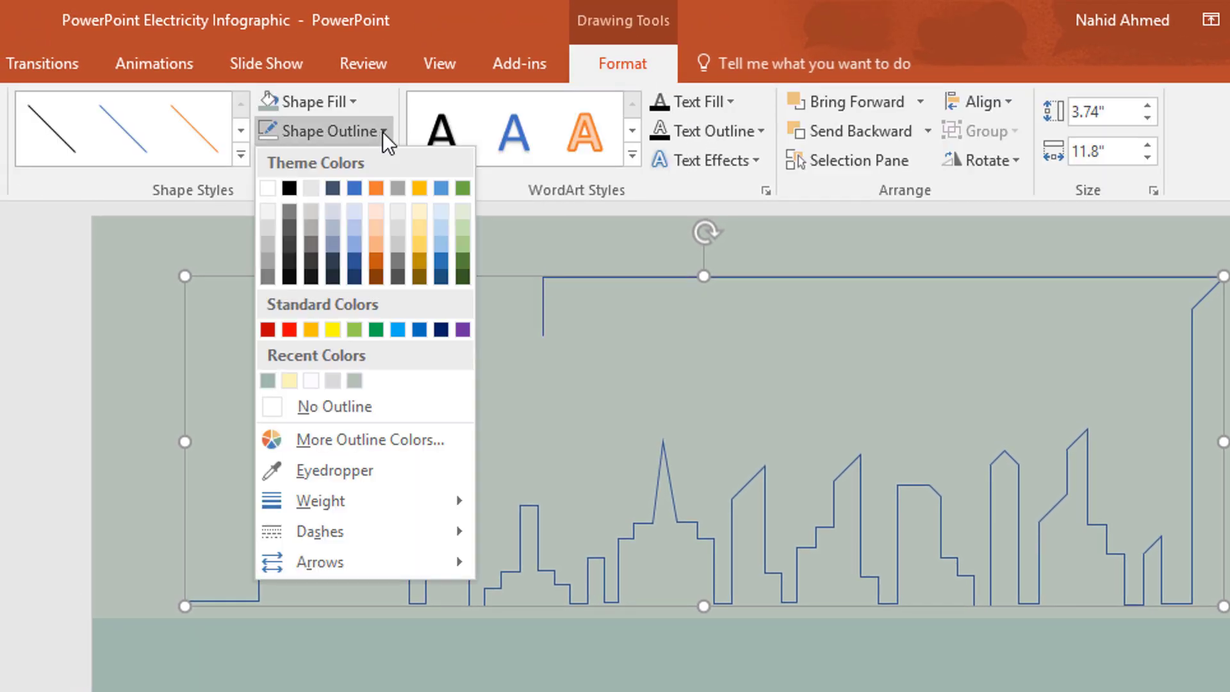
pyautogui.click(312, 262)
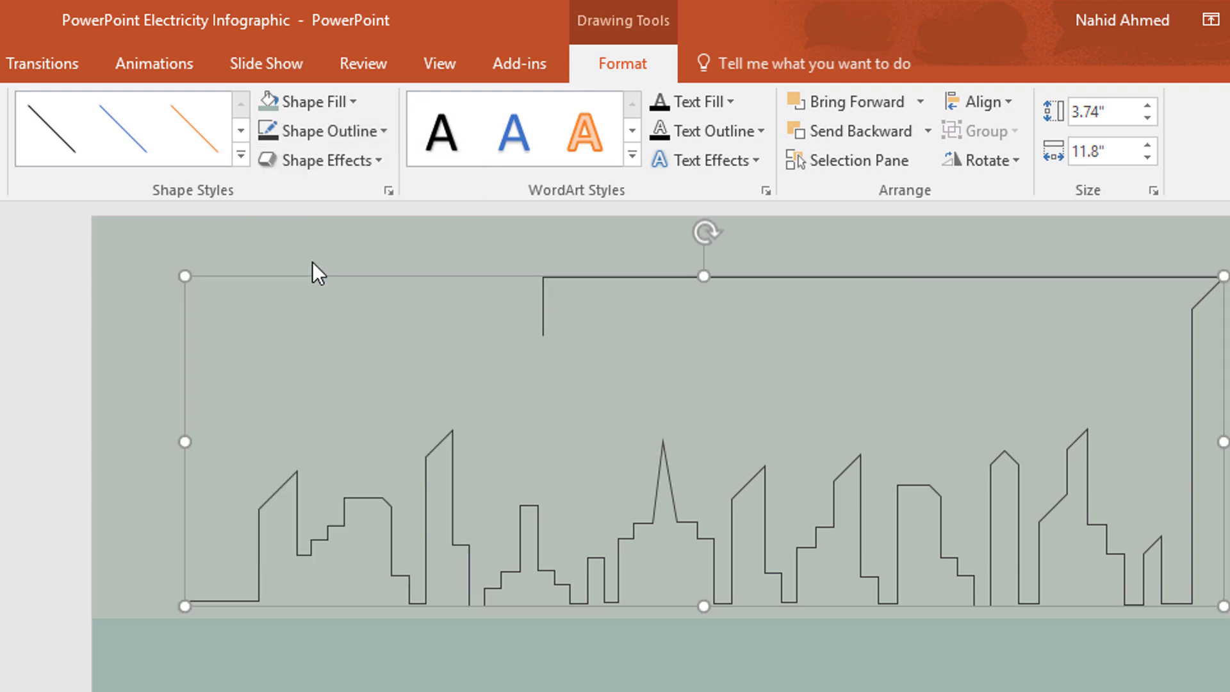
pyautogui.click(355, 134)
pyautogui.moveTo(453, 501)
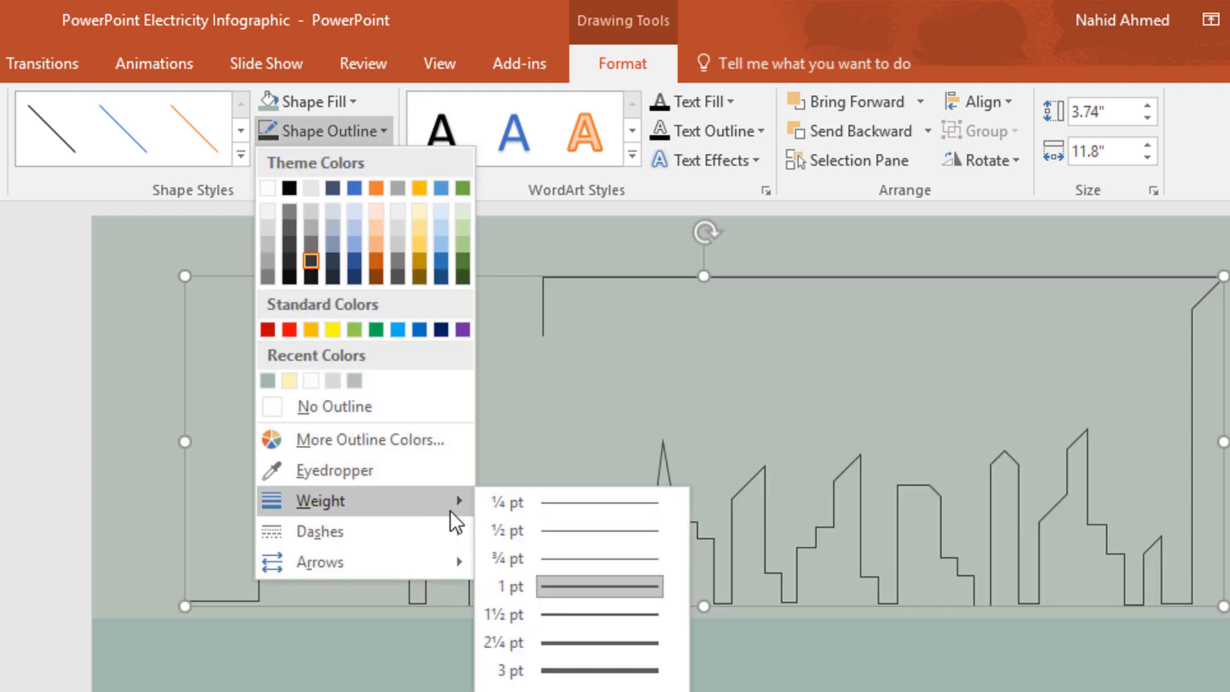
pyautogui.click(599, 671)
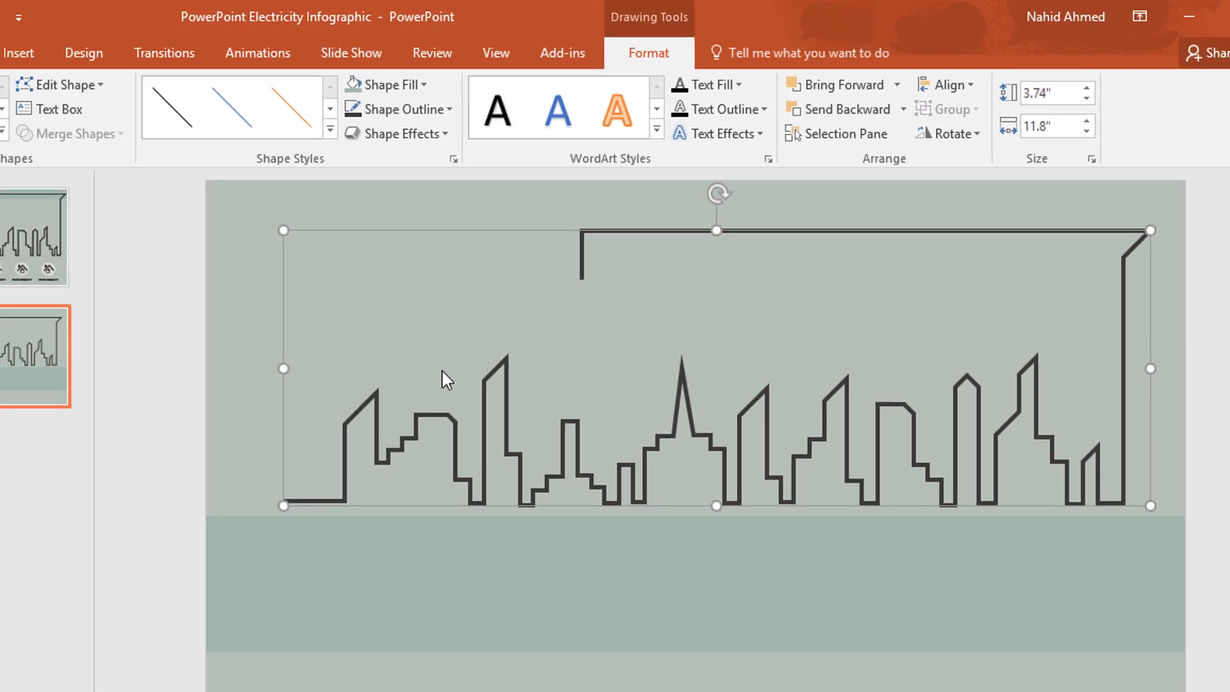
# Move the grey-green band to the slide's top edge and slightly enlarge the skyline
pyautogui.click(660, 516)
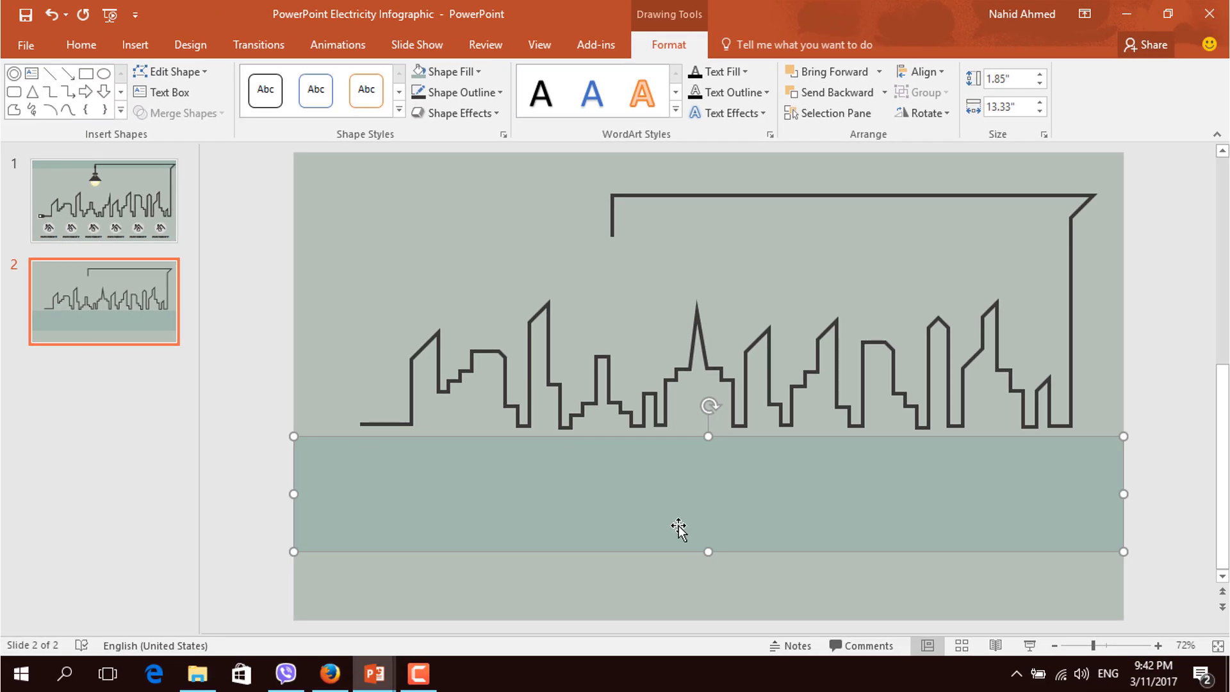
pyautogui.moveTo(678, 529); pyautogui.dragTo(720, 225)
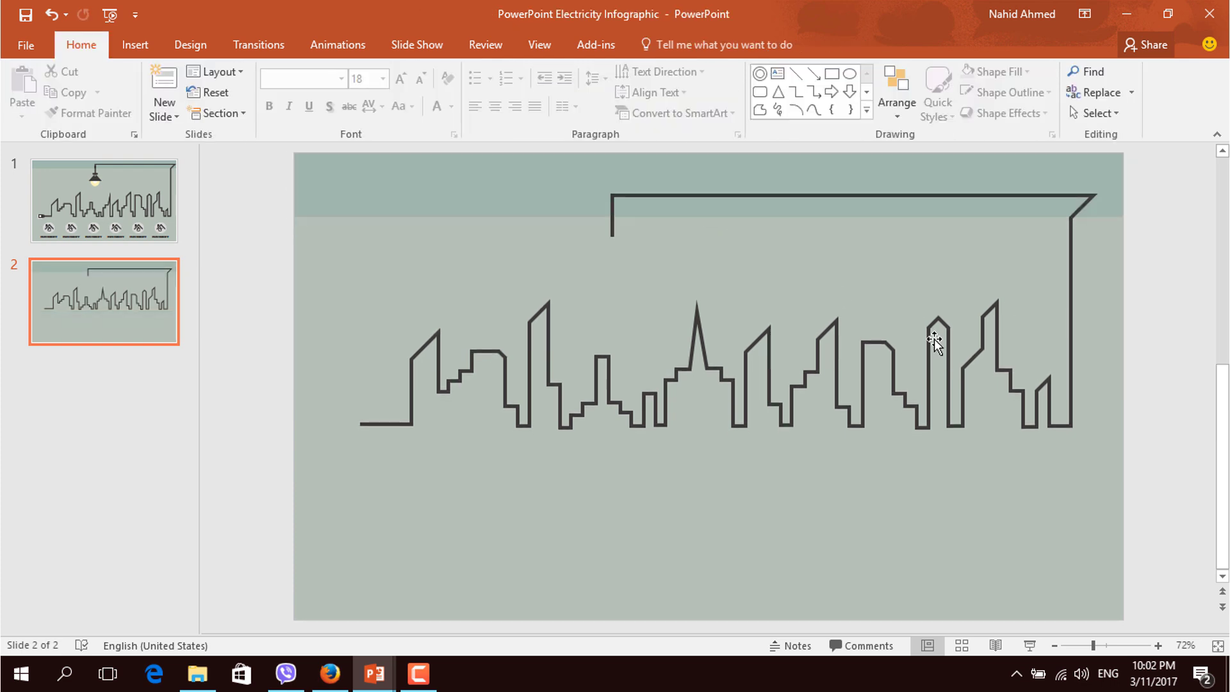
pyautogui.click(934, 341)
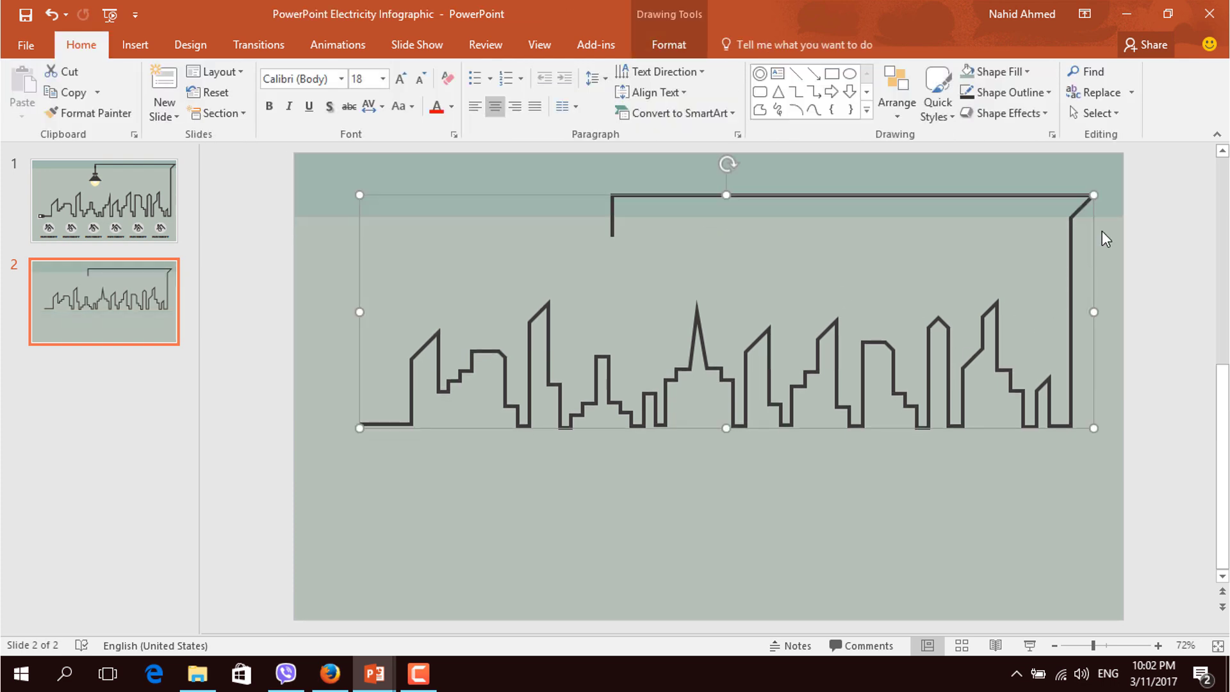
pyautogui.moveTo(1094, 196); pyautogui.dragTo(1105, 189)
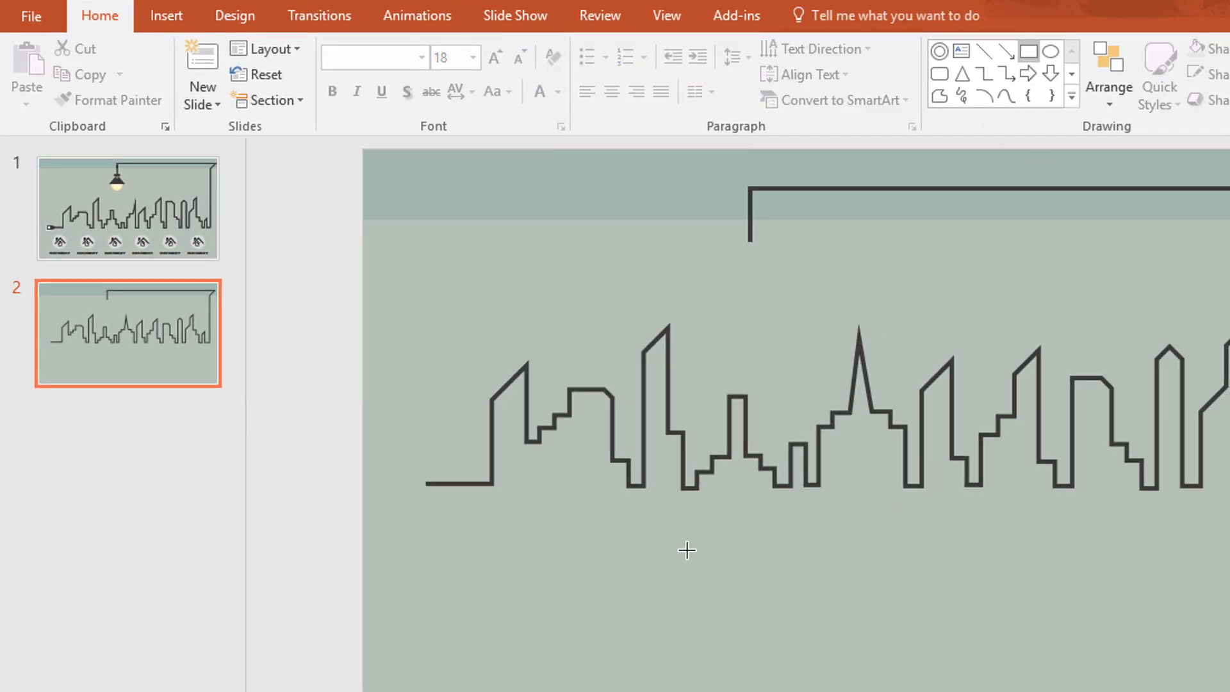
# Draw a small rectangle and a trapezoid turned sideways against it for the plug
pyautogui.moveTo(578, 528)
pyautogui.mouseDown()
pyautogui.moveTo(622, 557)
pyautogui.moveTo(509, 293)
pyautogui.moveTo(550, 279)
pyautogui.mouseUp()
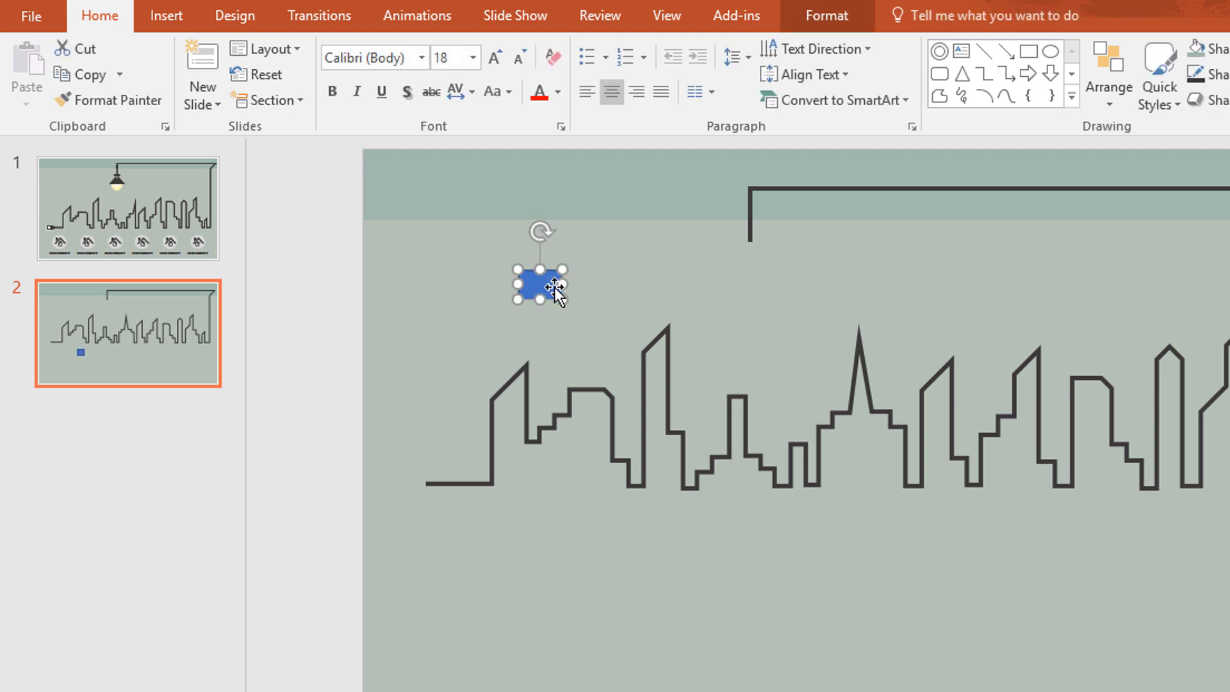
pyautogui.click(1072, 96)
pyautogui.click(1052, 240)
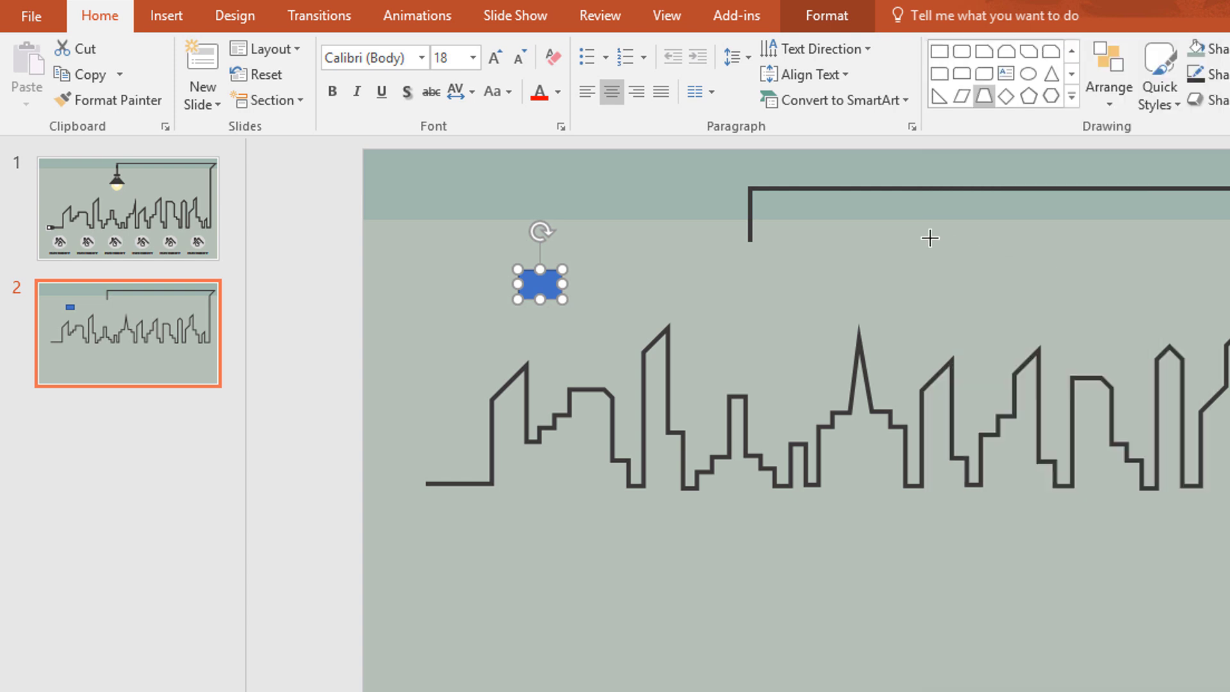
pyautogui.moveTo(635, 258); pyautogui.dragTo(674, 294)
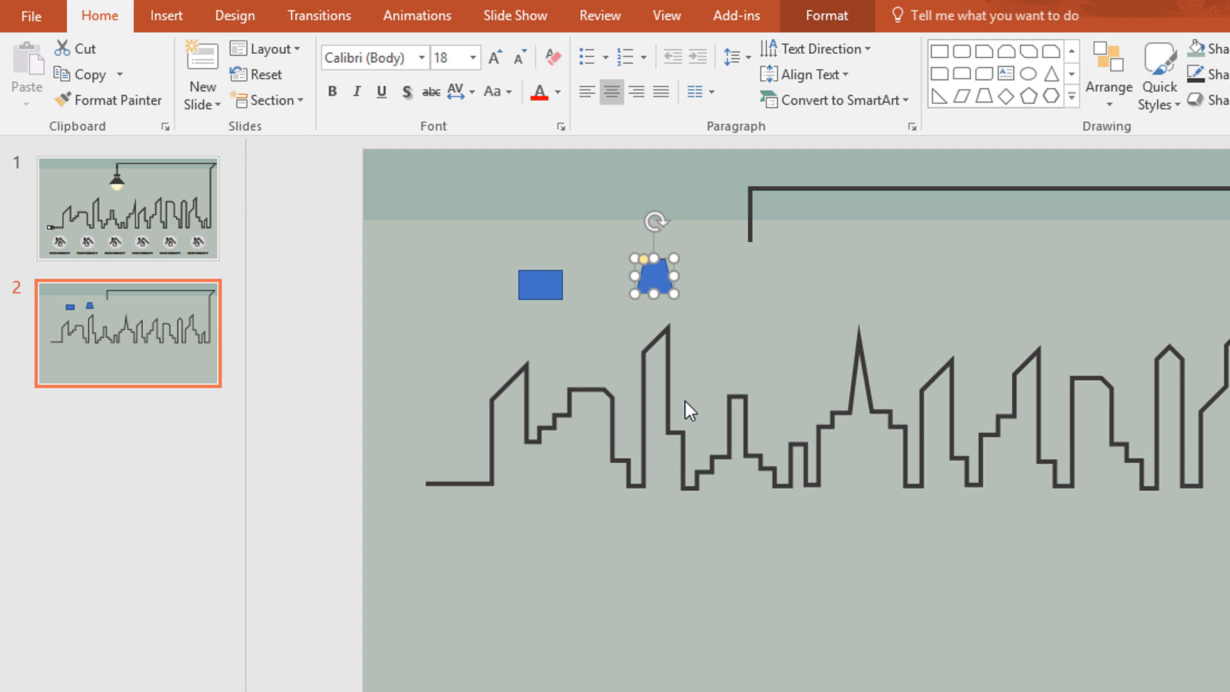
pyautogui.moveTo(655, 219); pyautogui.dragTo(580, 300)
# Union the rectangle and trapezoid into one plug and place it at the skyline's left end
pyautogui.click(542, 289)
pyautogui.keyDown('shift'); pyautogui.click(580, 285); pyautogui.keyUp('shift')
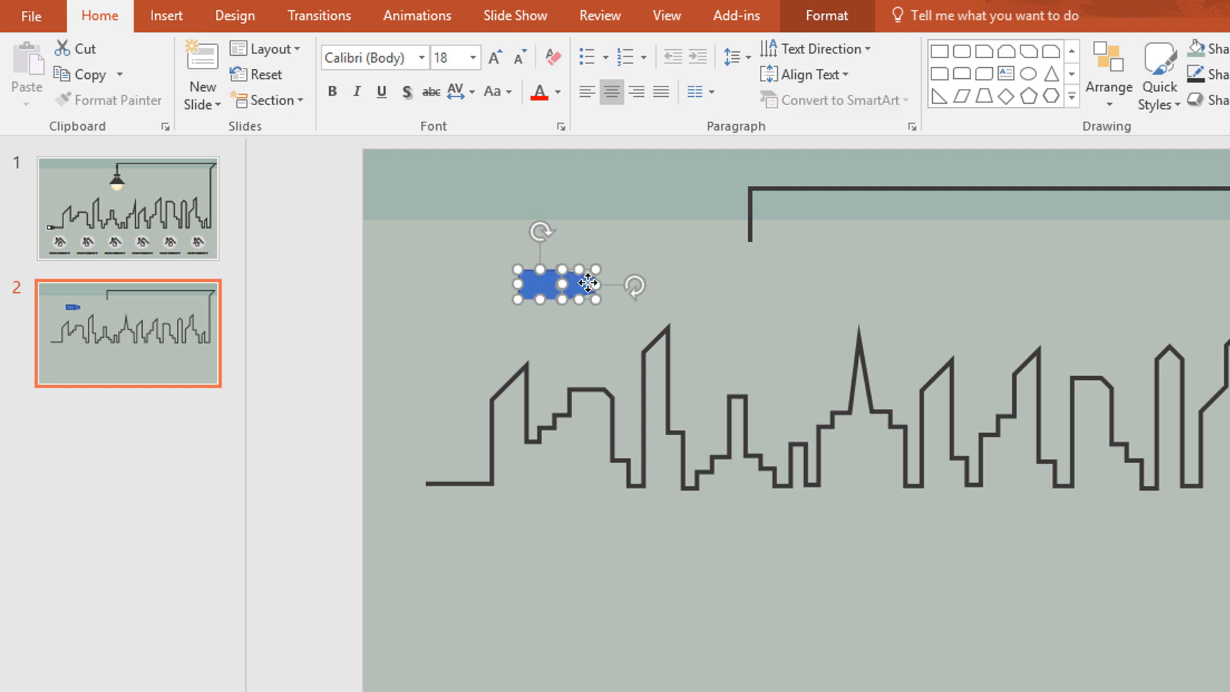
pyautogui.click(827, 19)
pyautogui.click(274, 101)
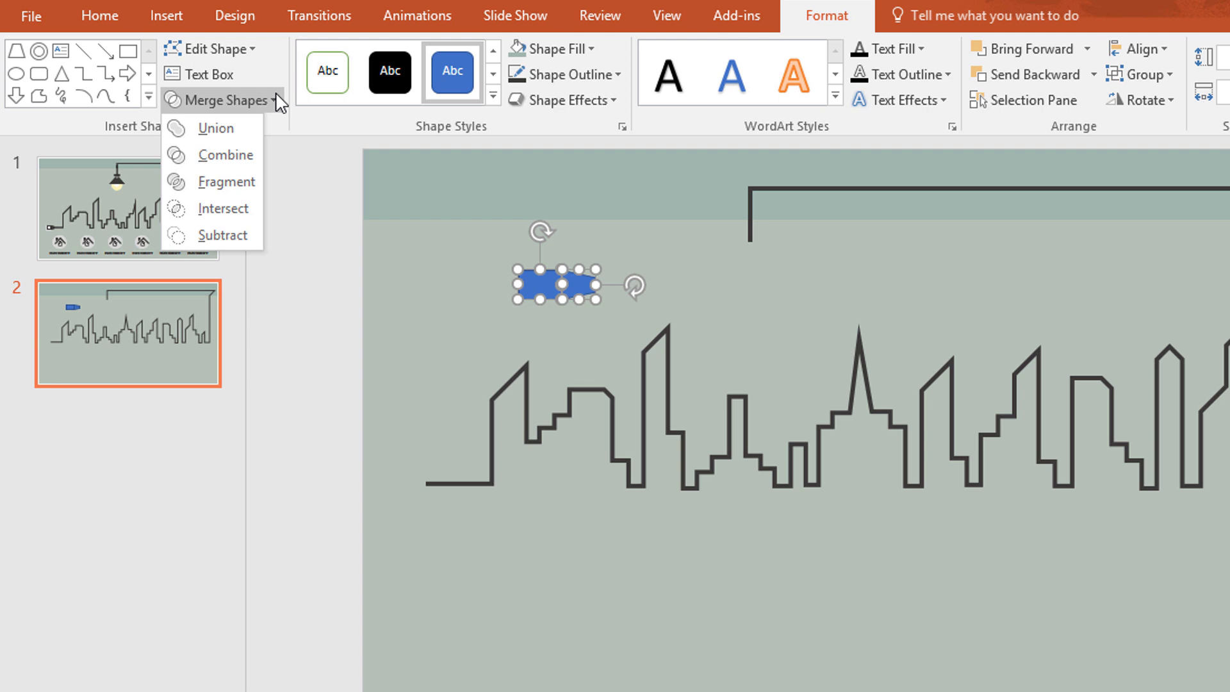
pyautogui.click(252, 127)
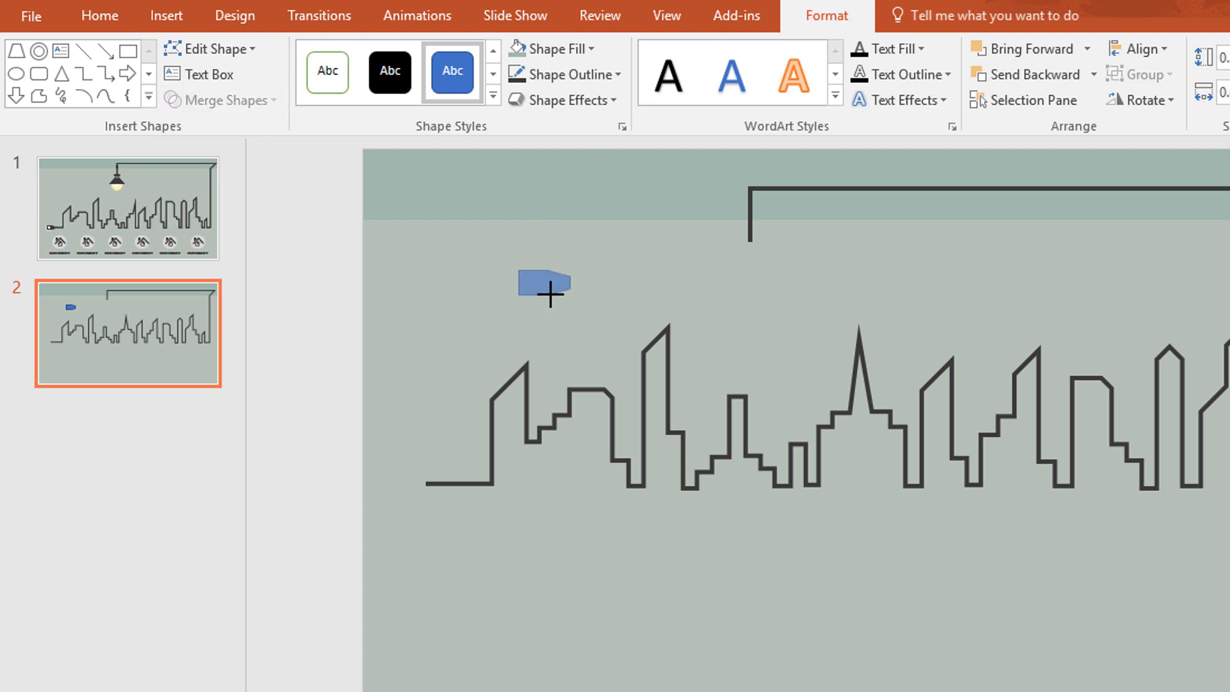
pyautogui.moveTo(553, 272); pyautogui.dragTo(434, 472)
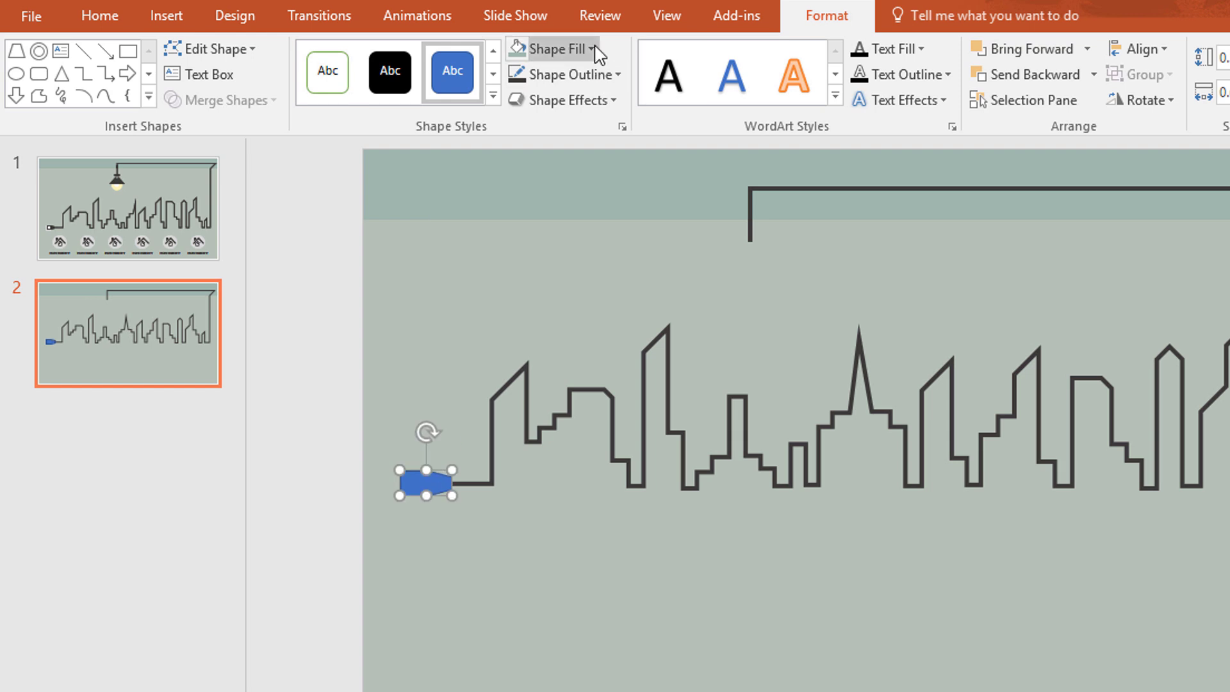
pyautogui.click(591, 49)
# Fill the plug dark grey and remove its outline
pyautogui.click(555, 165)
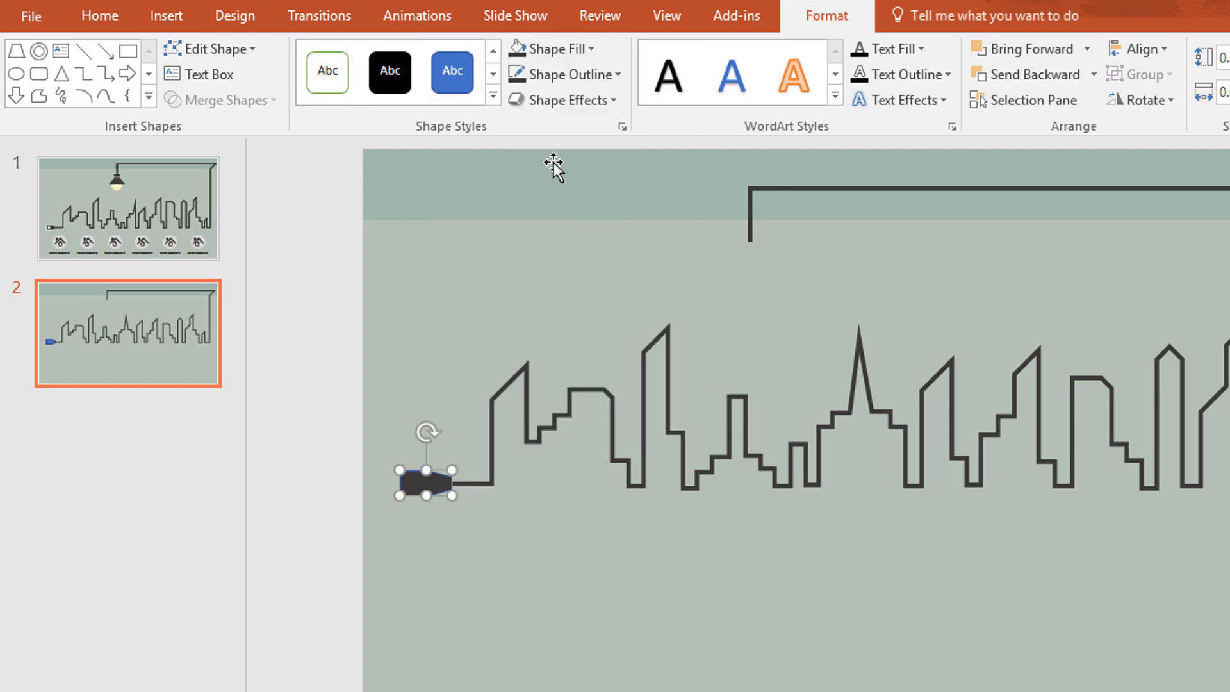
pyautogui.click(593, 74)
pyautogui.click(664, 316)
pyautogui.click(456, 285)
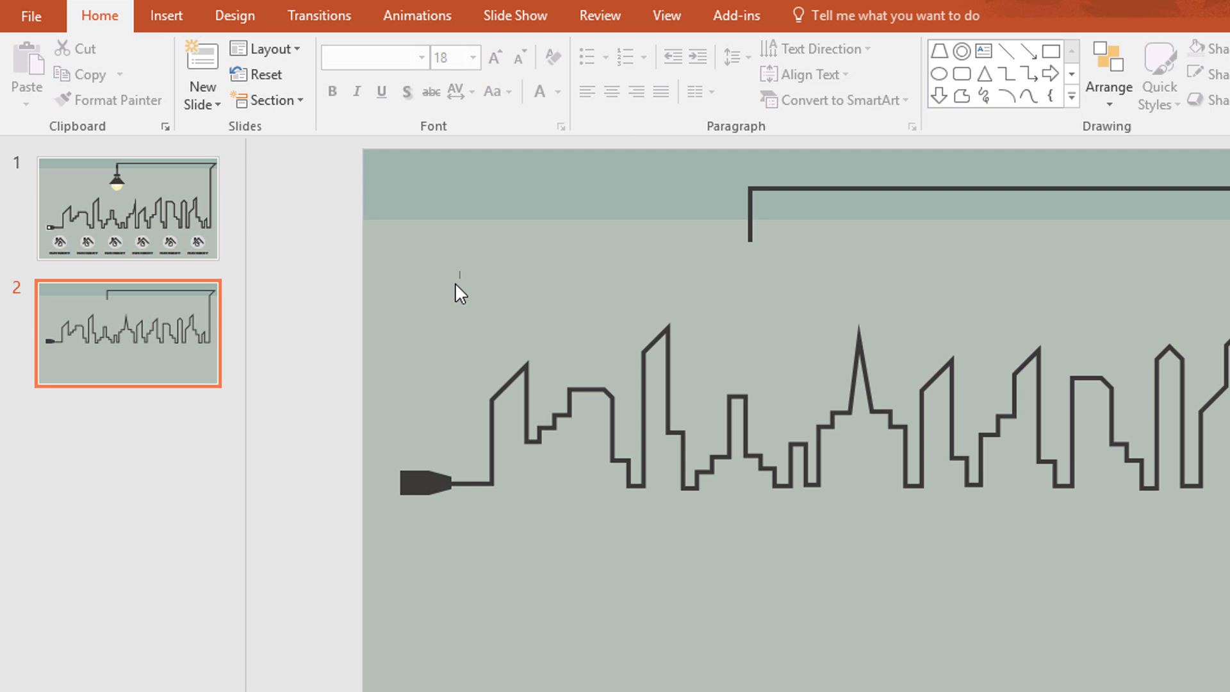
# Add two small white, borderless slot rectangles on the plug's face
pyautogui.click(426, 484)
pyautogui.scroll(5, 426, 484)
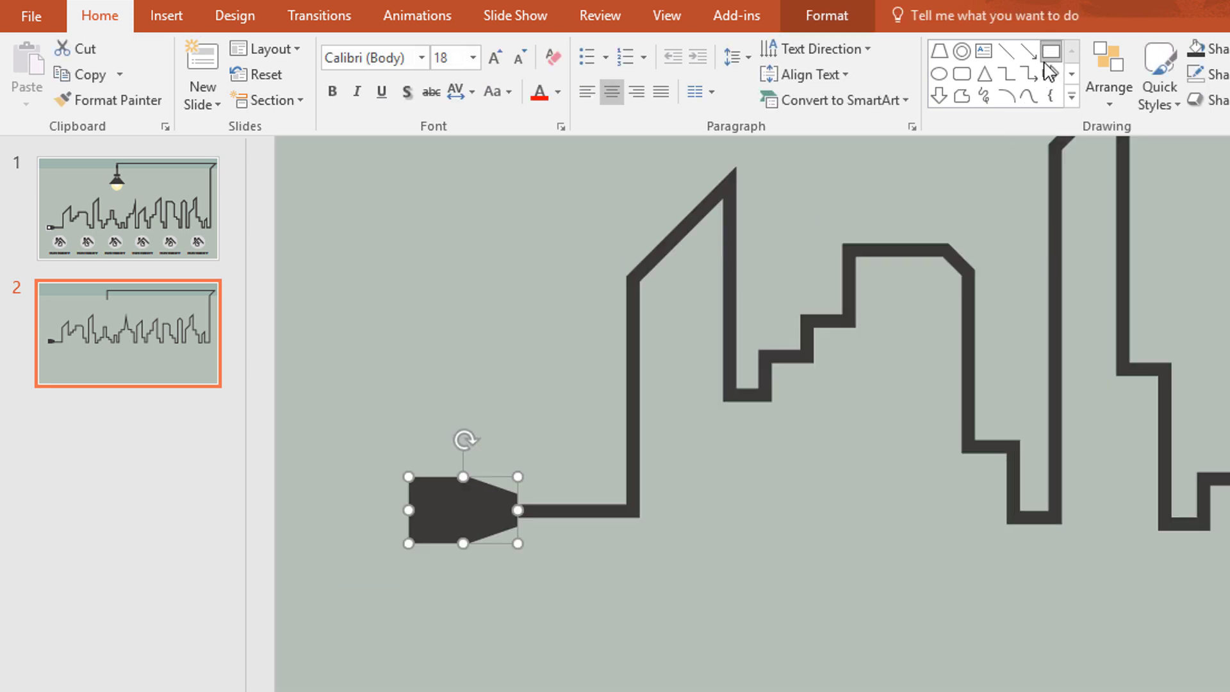
pyautogui.moveTo(430, 485)
pyautogui.mouseDown()
pyautogui.moveTo(449, 510)
pyautogui.moveTo(472, 504)
pyautogui.mouseUp()
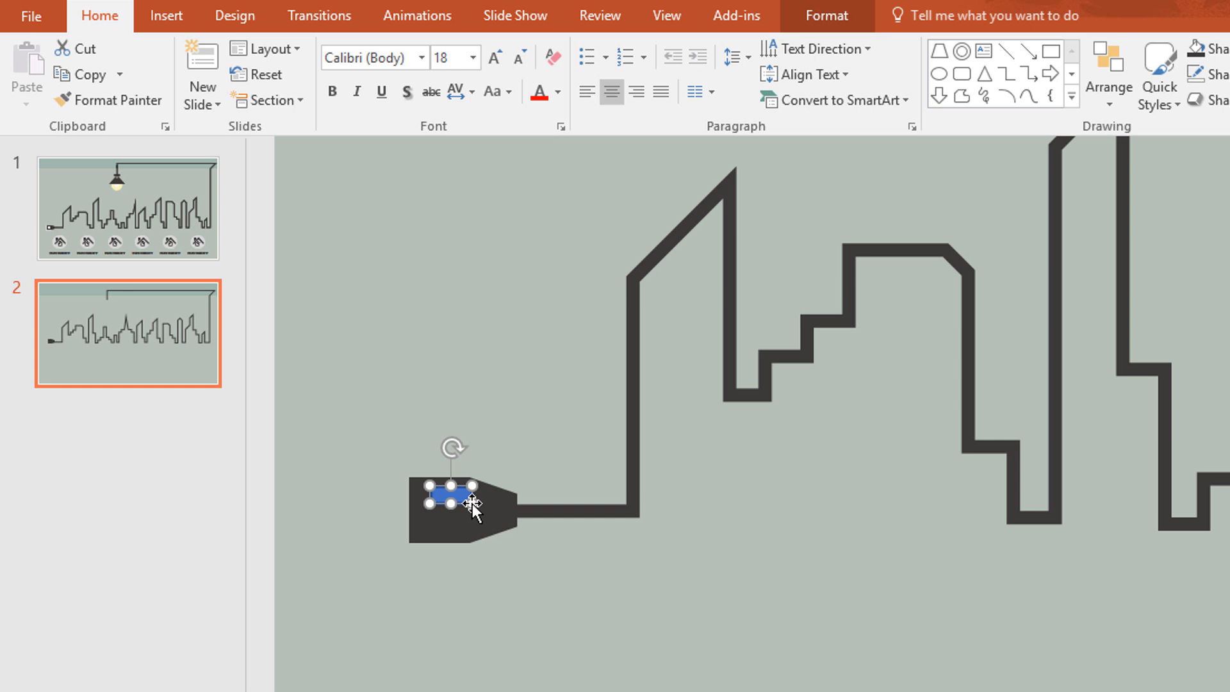
pyautogui.click(829, 20)
pyautogui.click(558, 48)
pyautogui.click(520, 93)
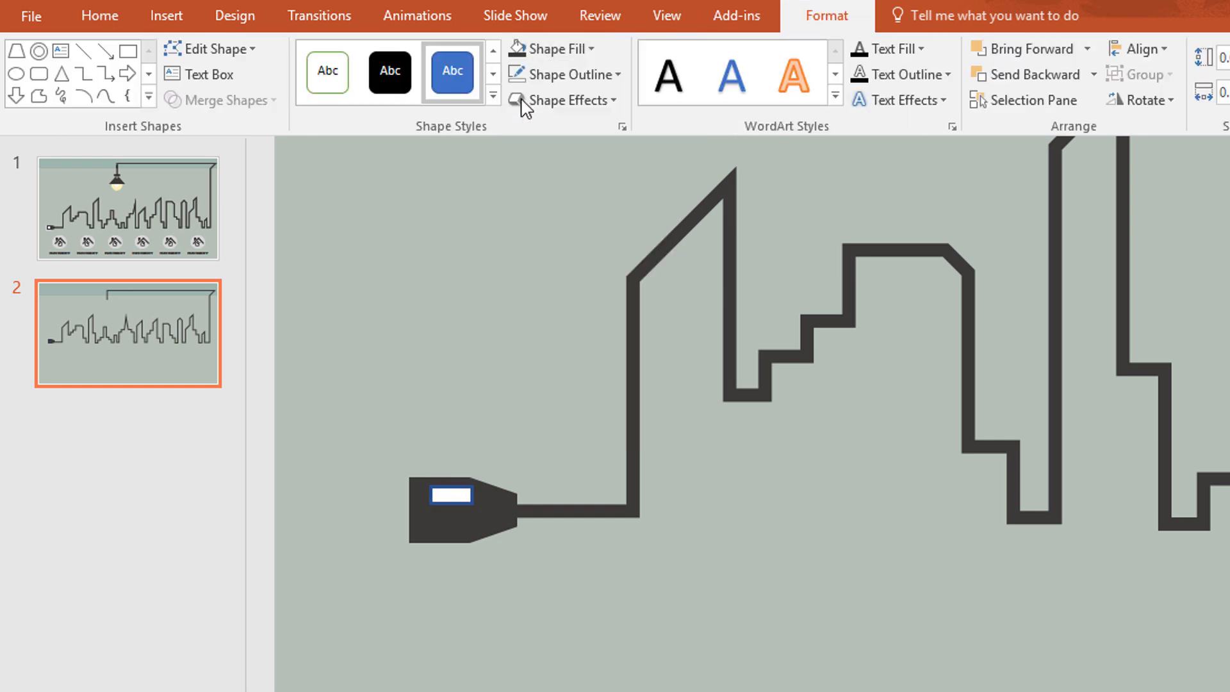
pyautogui.click(579, 74)
pyautogui.click(653, 316)
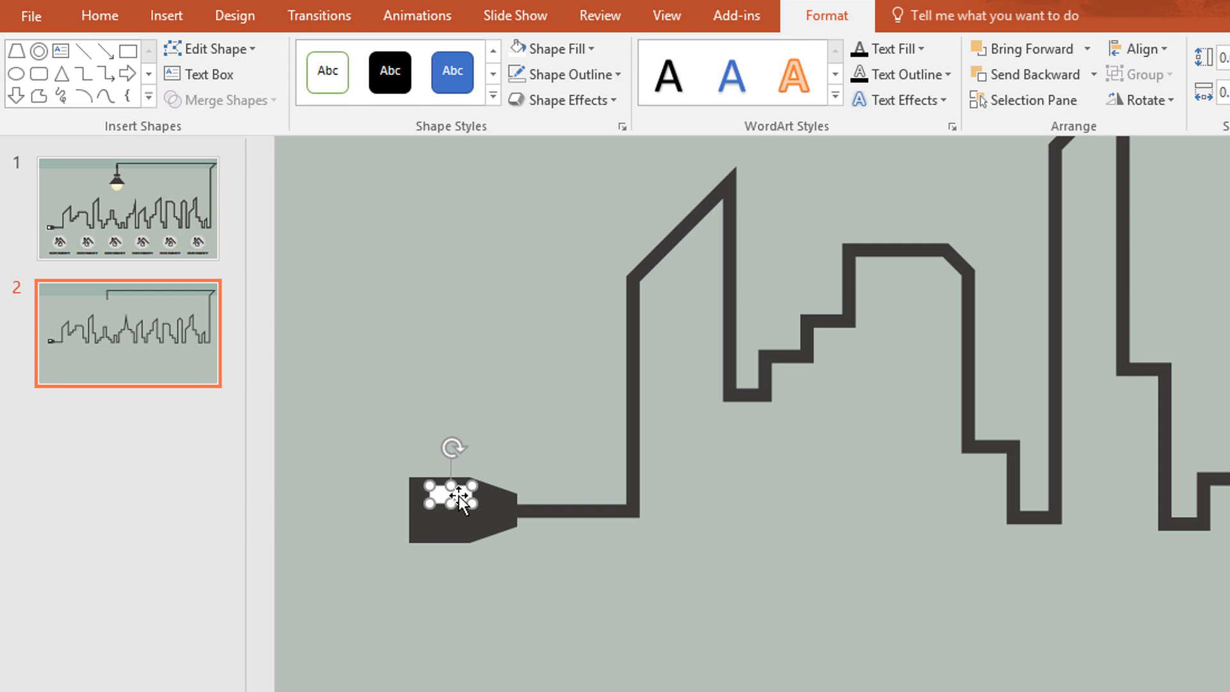
pyautogui.moveTo(472, 503); pyautogui.dragTo(448, 528)
pyautogui.click(329, 446)
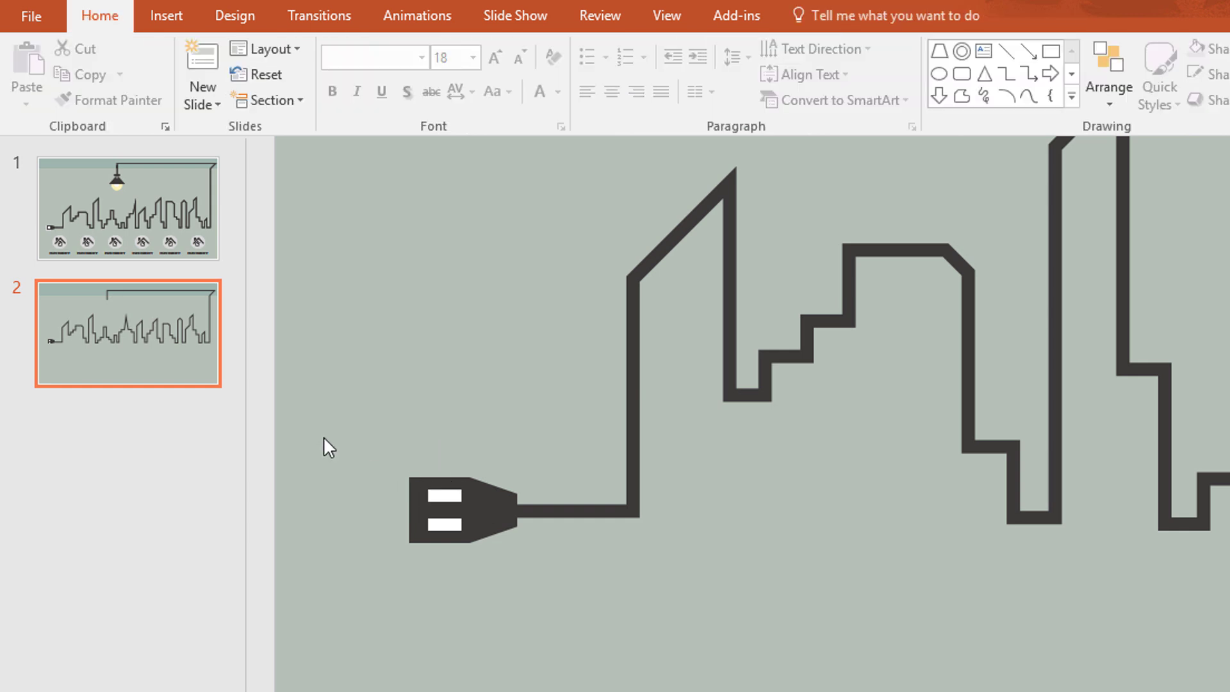
# Draw a square over the plug's left end, send it to back, and make it white with no outline
pyautogui.click(1051, 51)
pyautogui.moveTo(386, 468); pyautogui.dragTo(479, 568)
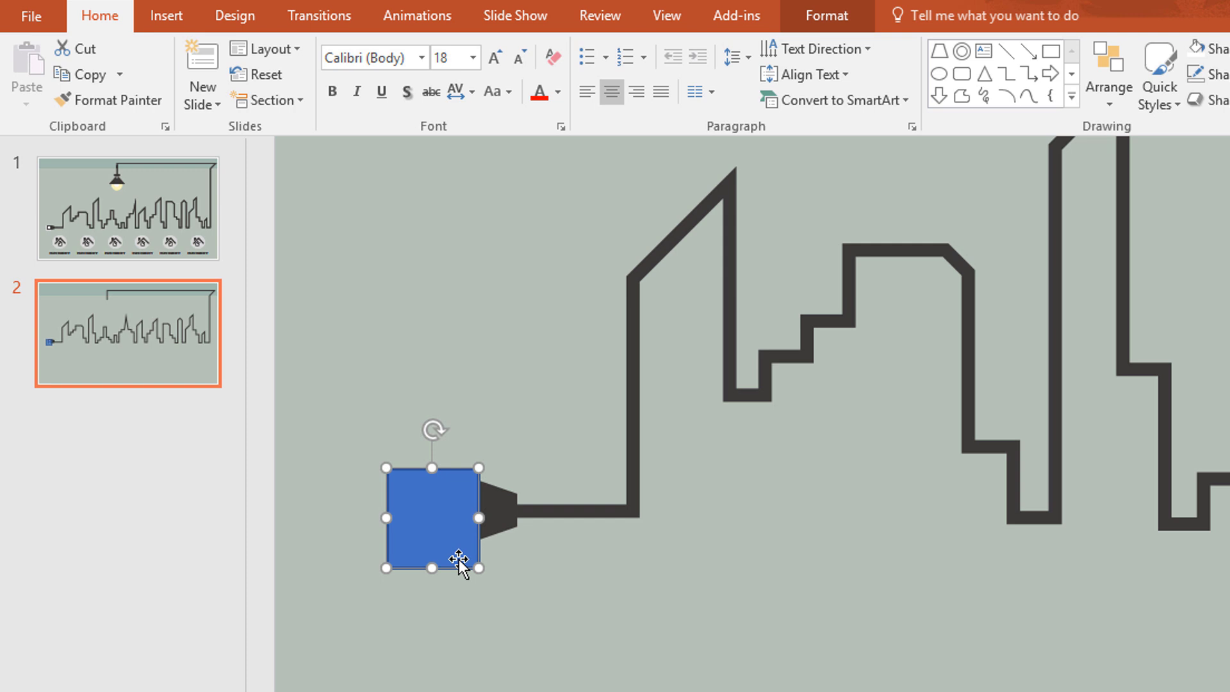
pyautogui.rightClick(452, 552)
pyautogui.moveTo(575, 370)
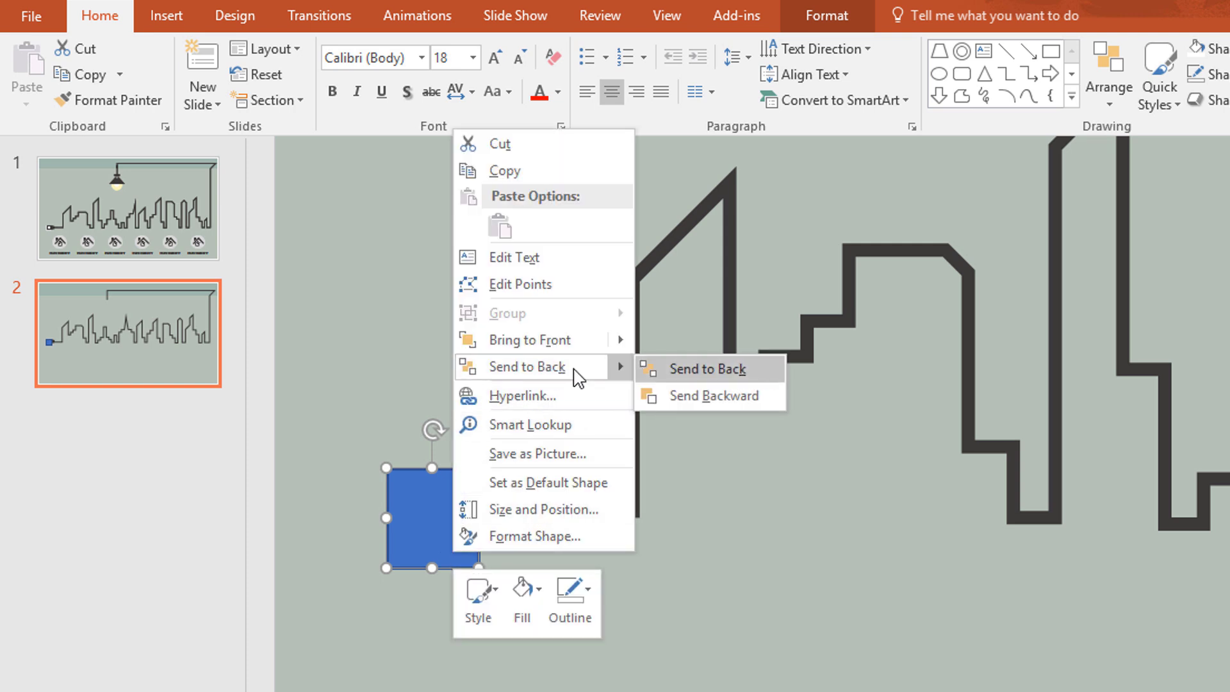
pyautogui.click(771, 370)
pyautogui.click(828, 20)
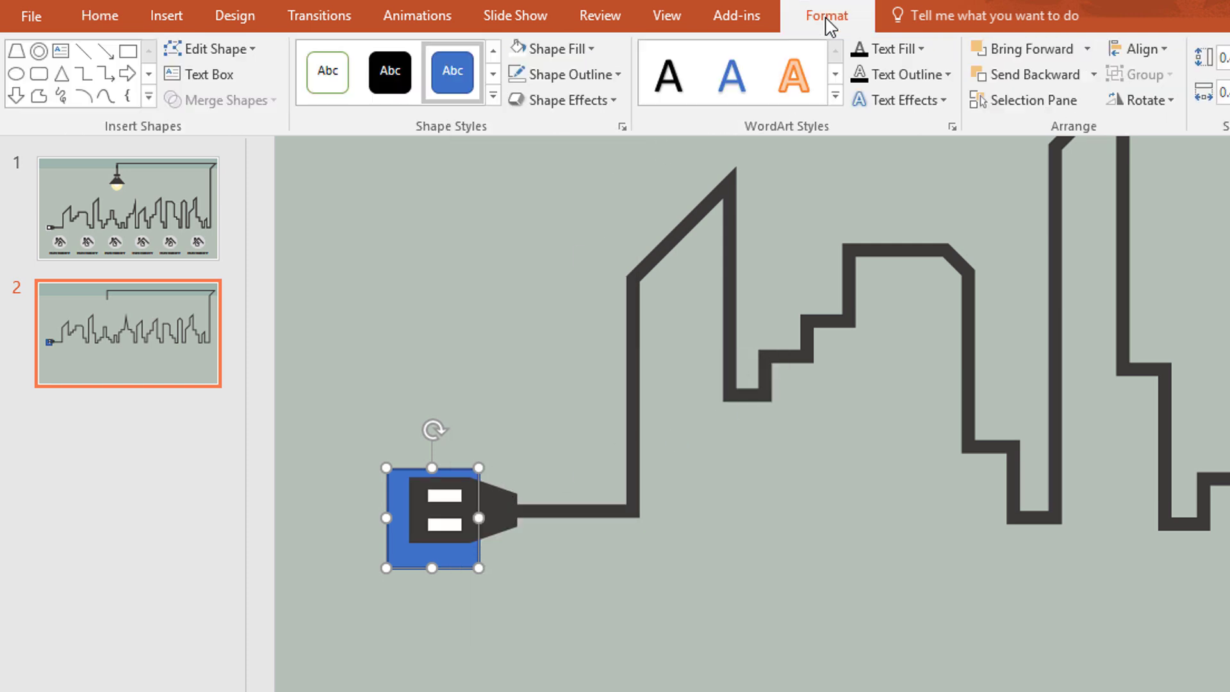
pyautogui.click(565, 54)
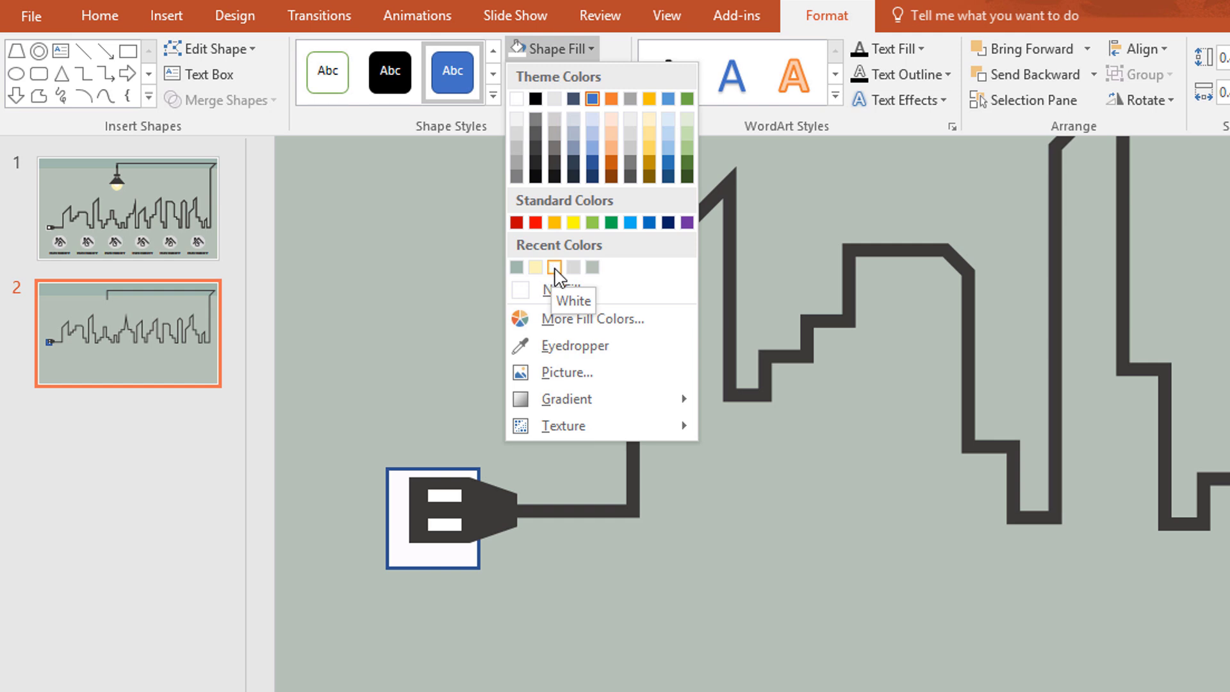
pyautogui.click(554, 266)
pyautogui.click(604, 75)
pyautogui.click(662, 314)
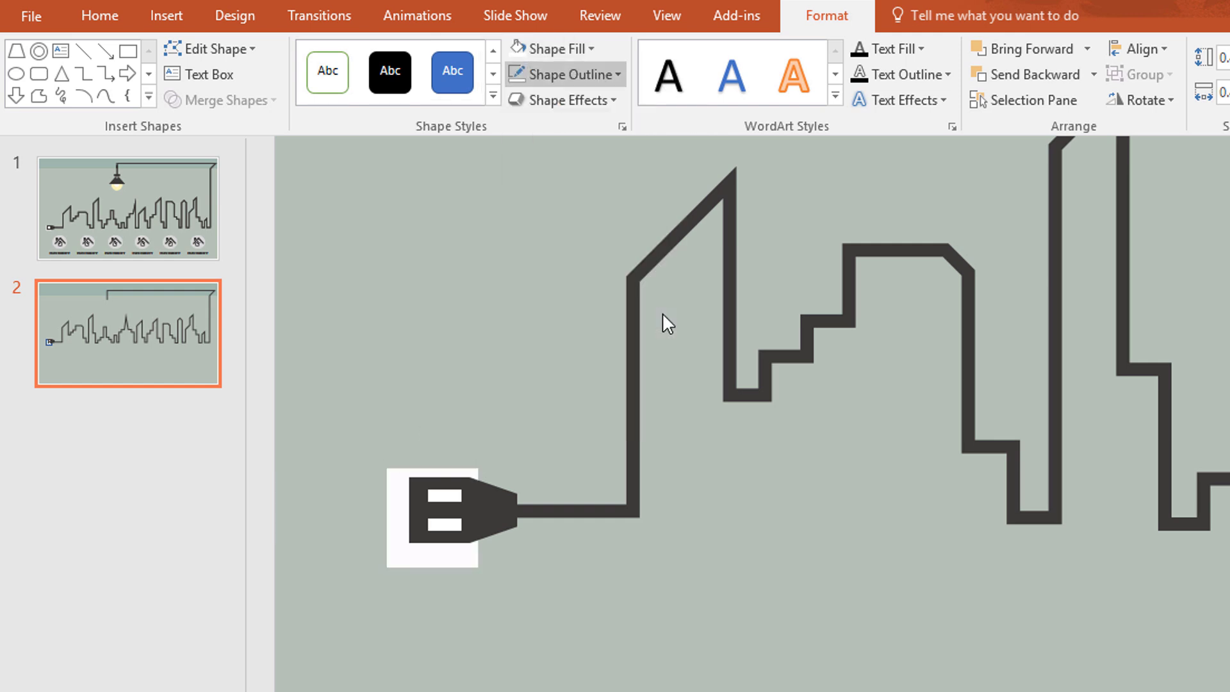
pyautogui.click(424, 487)
pyautogui.click(352, 389)
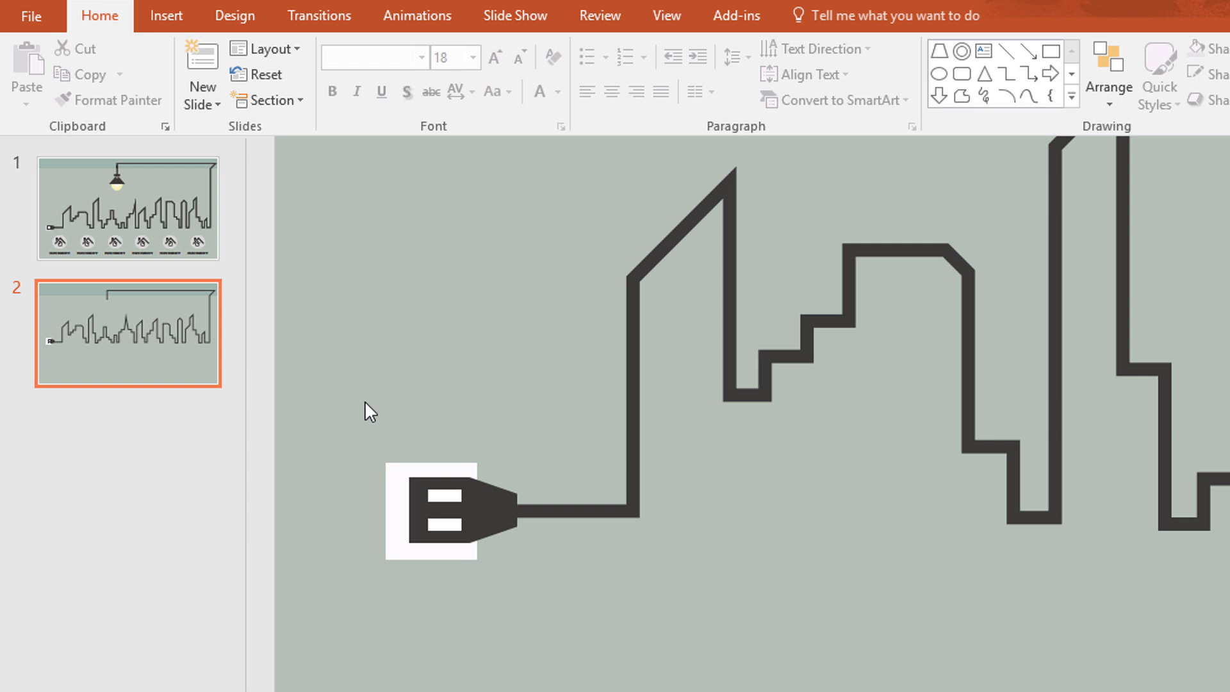
# Add a narrow dark grey, borderless rectangle on the wire's top corner
pyautogui.scroll(-5, 377, 448)
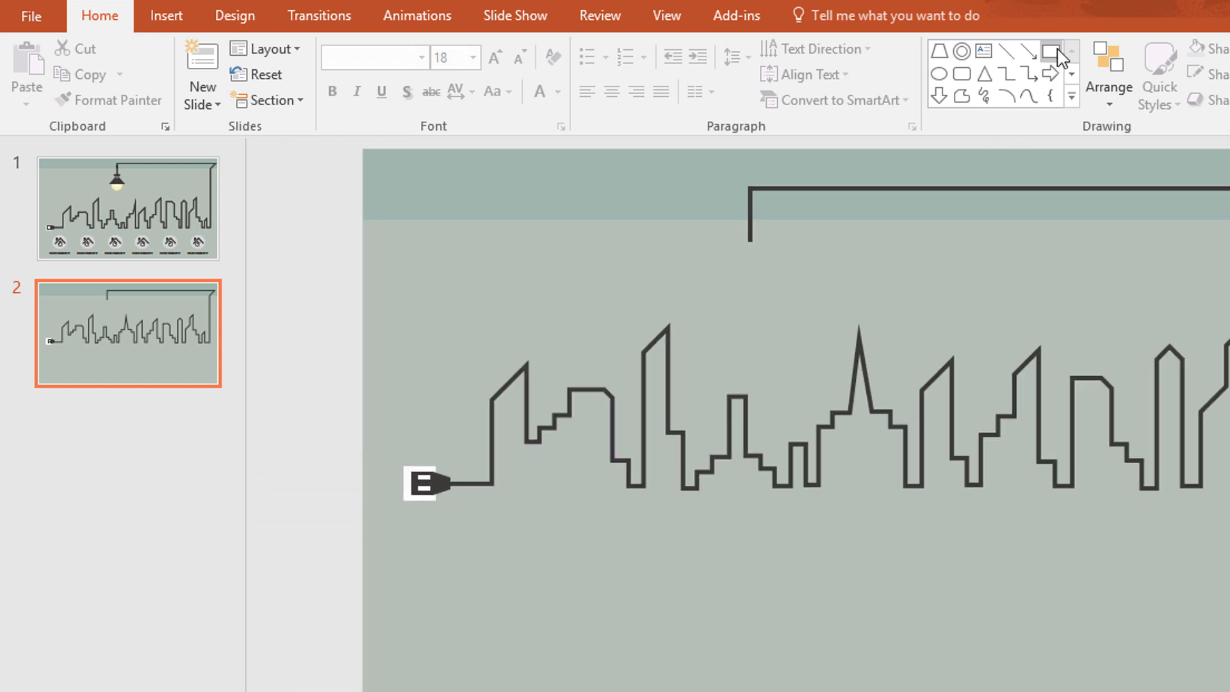
pyautogui.click(1058, 51)
pyautogui.moveTo(752, 204); pyautogui.dragTo(762, 219)
pyautogui.keyDown('ctrl'); pyautogui.scroll(2, 796, 279); pyautogui.keyUp('ctrl')
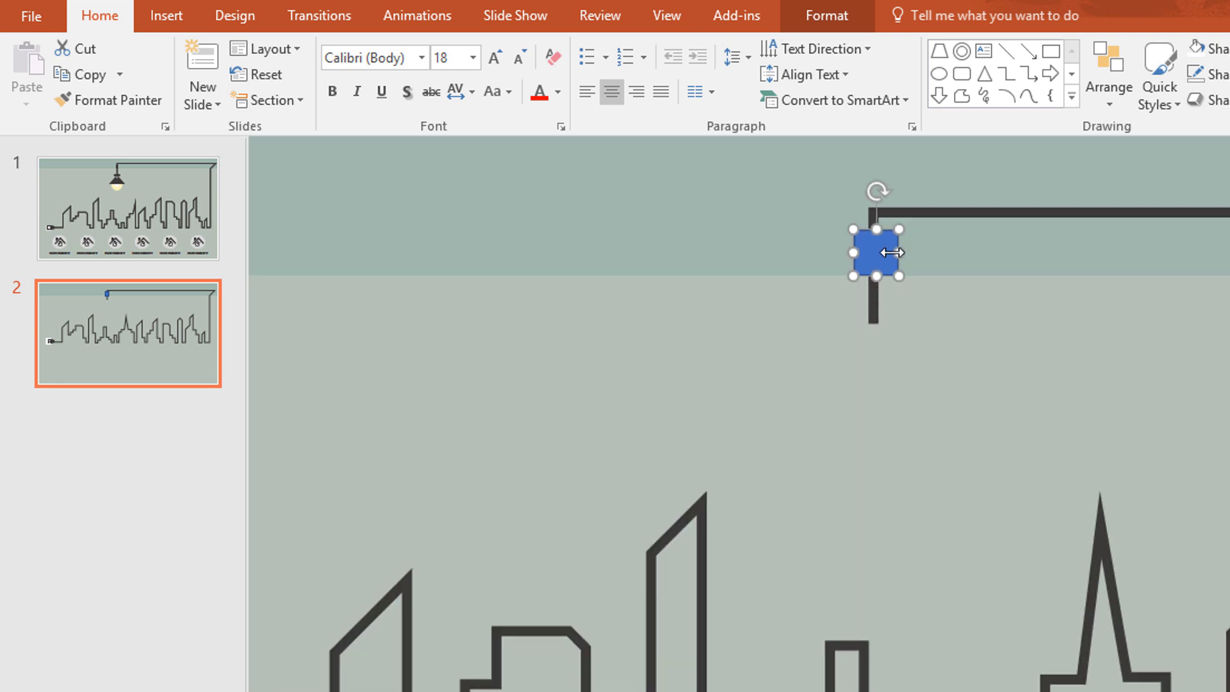
pyautogui.moveTo(892, 249); pyautogui.dragTo(885, 247)
pyautogui.click(830, 18)
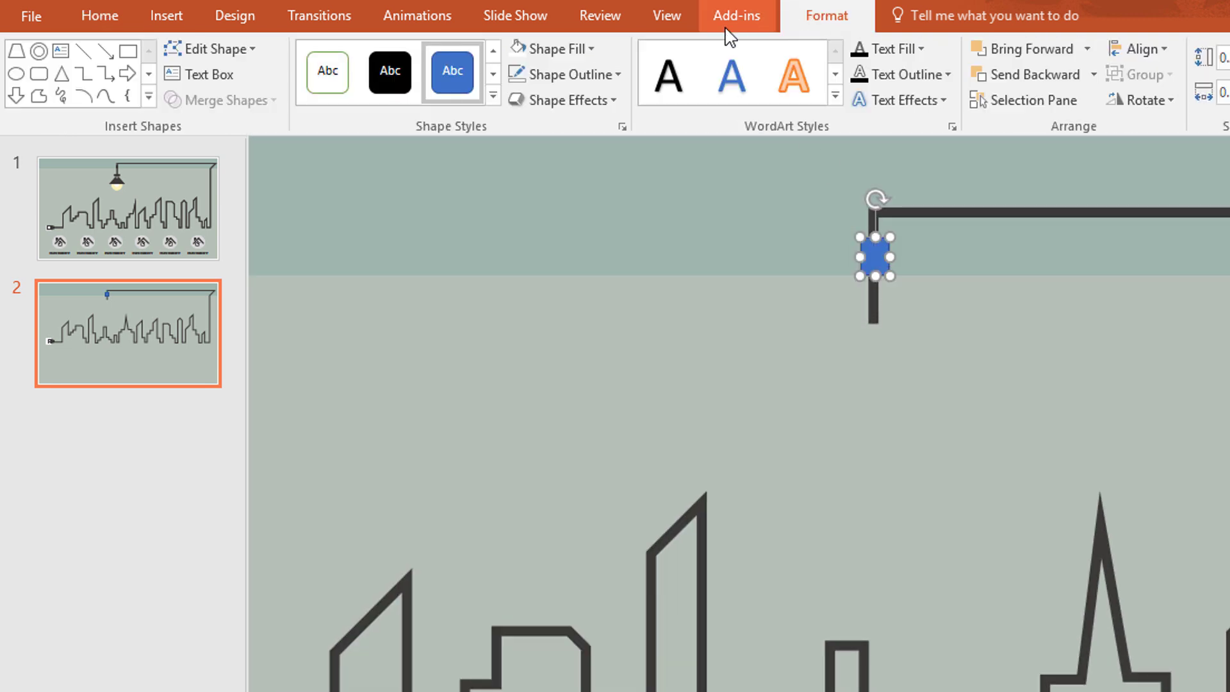
pyautogui.click(590, 51)
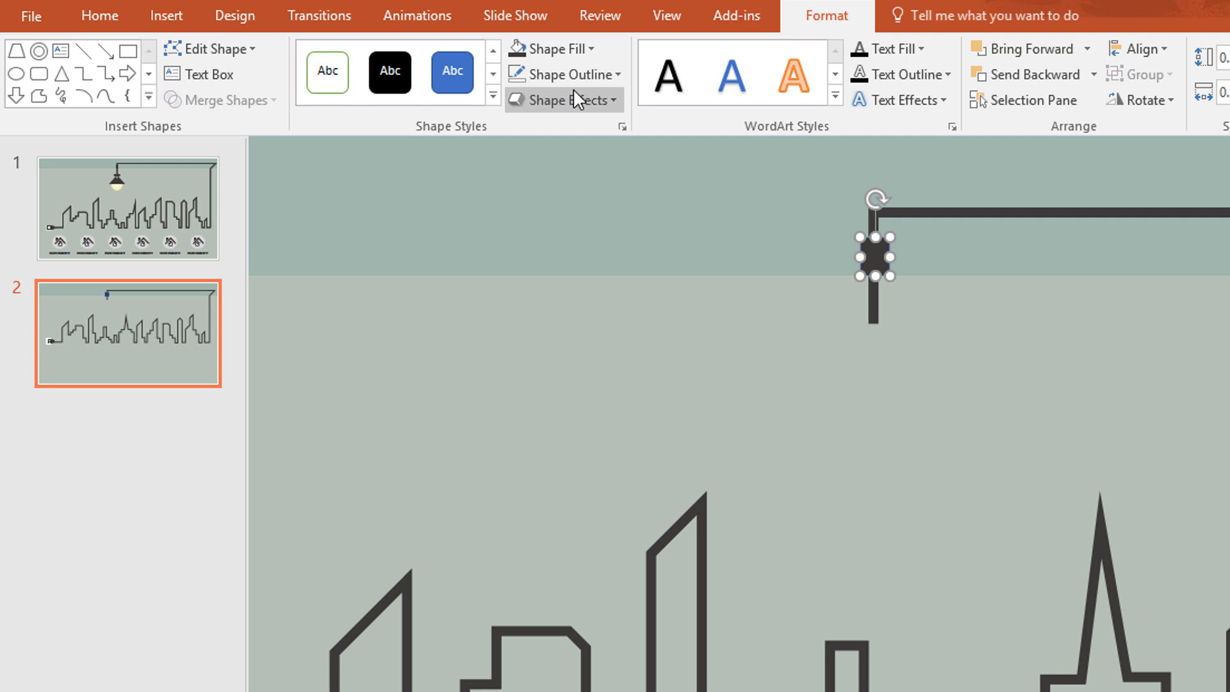
pyautogui.click(570, 74)
pyautogui.click(626, 324)
pyautogui.click(919, 359)
# Draw a grey, borderless rounded rectangle below the wire's end as the lamp socket
pyautogui.scroll(-1, 918, 359)
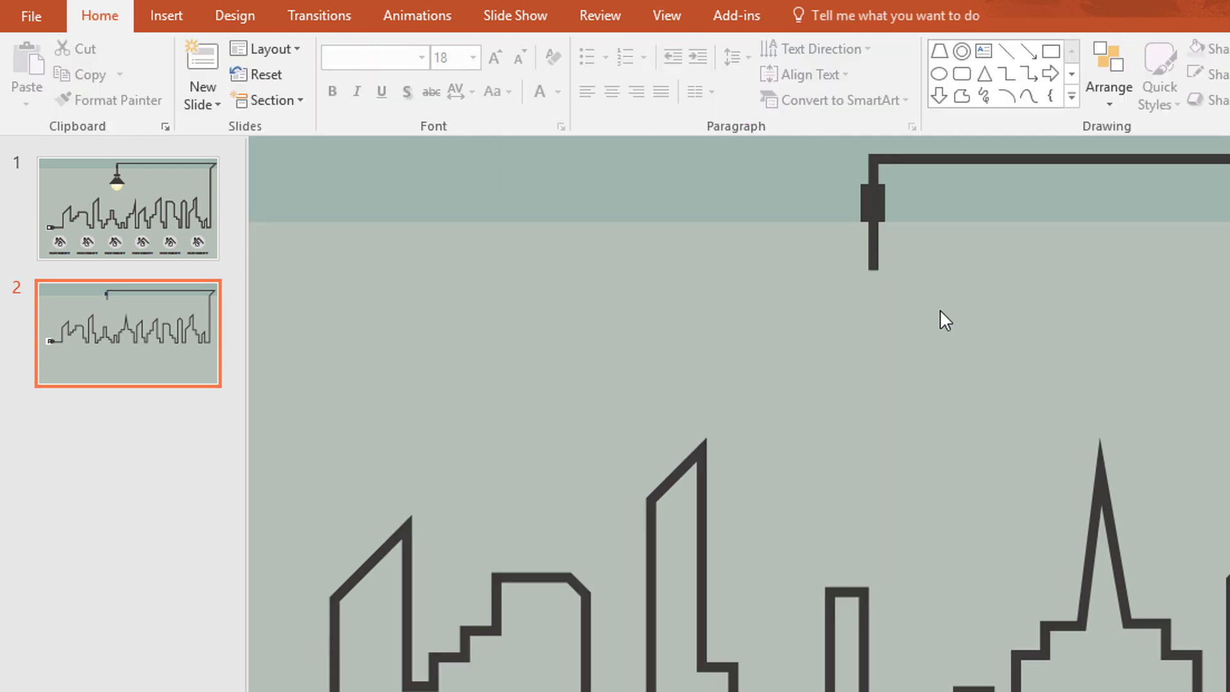
pyautogui.click(962, 74)
pyautogui.moveTo(860, 260)
pyautogui.mouseDown()
pyautogui.moveTo(908, 306)
pyautogui.moveTo(873, 288)
pyautogui.mouseUp()
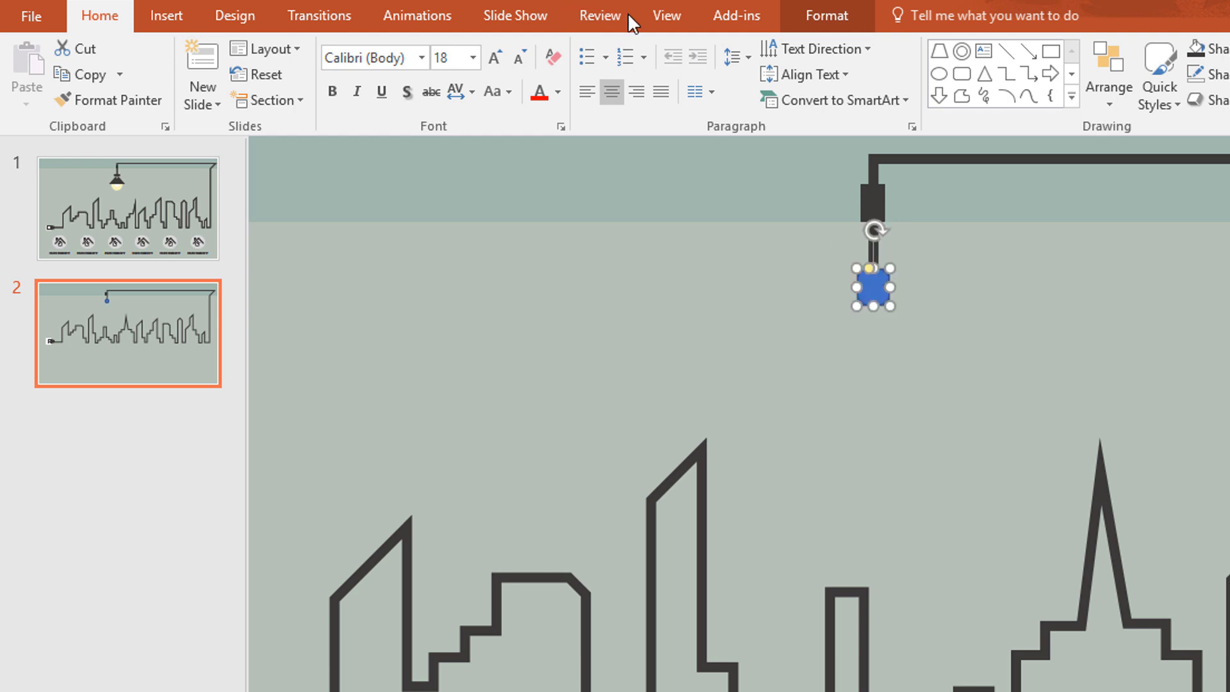
pyautogui.click(809, 14)
pyautogui.click(579, 41)
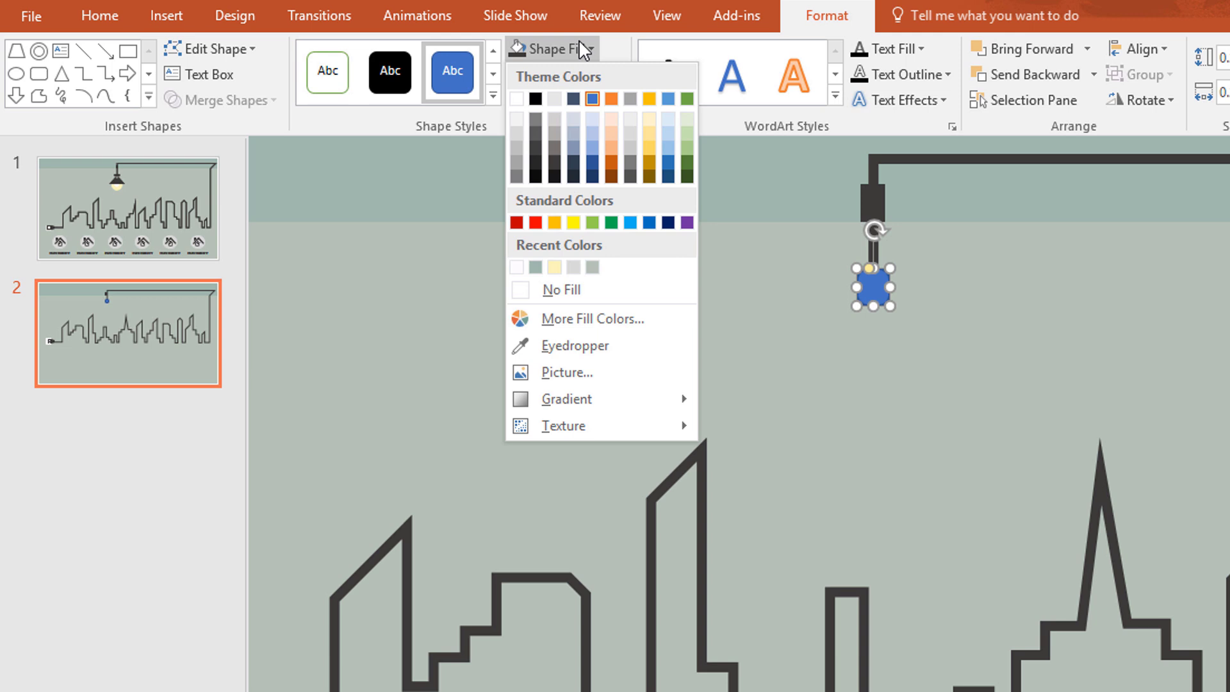
pyautogui.click(516, 175)
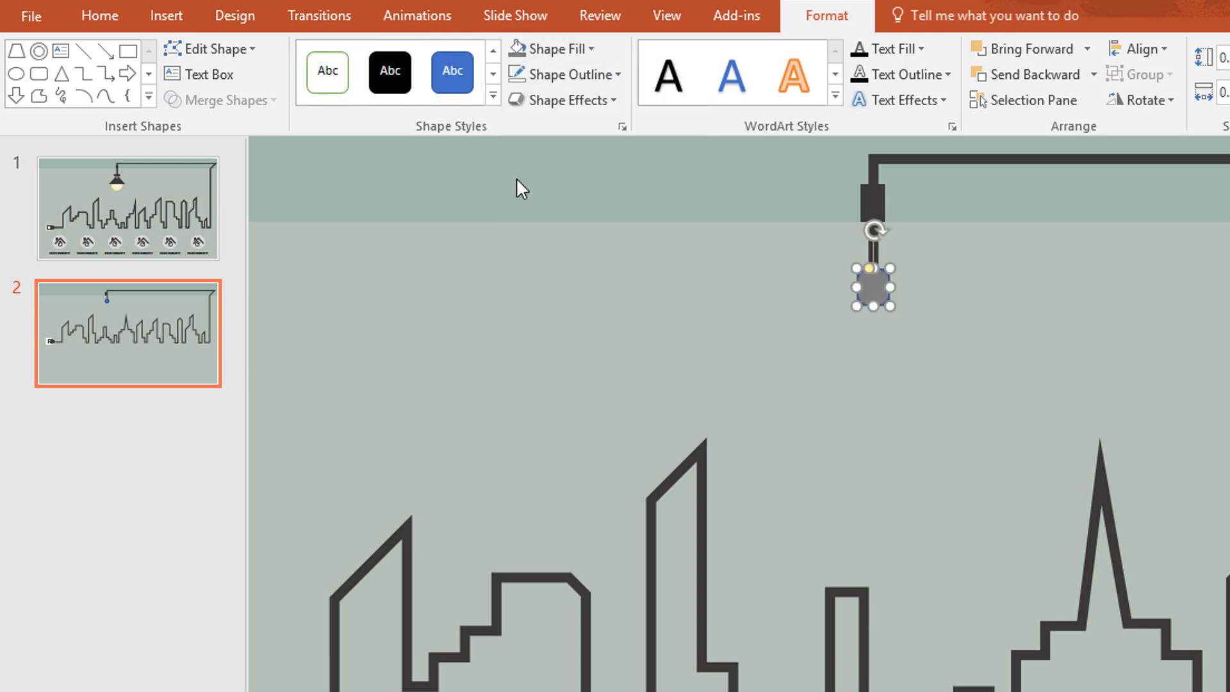
pyautogui.click(585, 77)
pyautogui.click(599, 312)
pyautogui.click(598, 309)
# Draw a triangle under the socket, send it to back, and fill it dark with no outline
pyautogui.click(985, 73)
pyautogui.moveTo(892, 283)
pyautogui.mouseDown()
pyautogui.moveTo(946, 330)
pyautogui.moveTo(987, 305)
pyautogui.mouseUp()
pyautogui.moveTo(934, 348); pyautogui.dragTo(882, 333)
pyautogui.rightClick(882, 333)
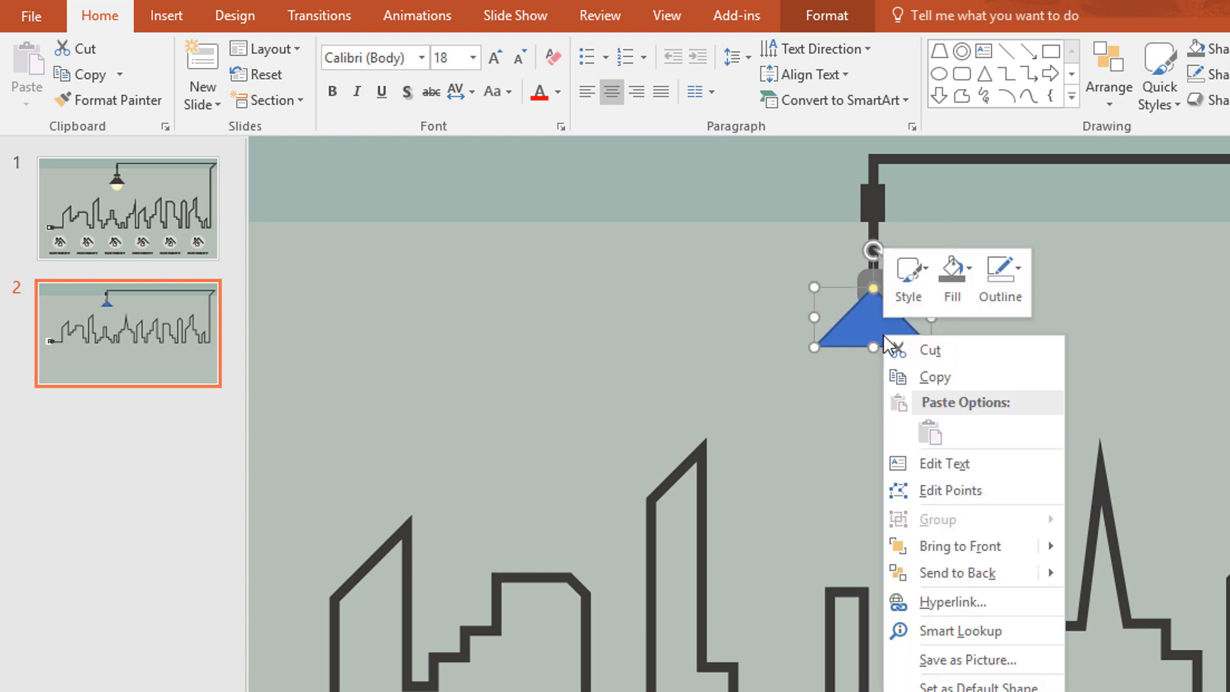
pyautogui.moveTo(986, 572)
pyautogui.click(1103, 583)
pyautogui.click(814, 19)
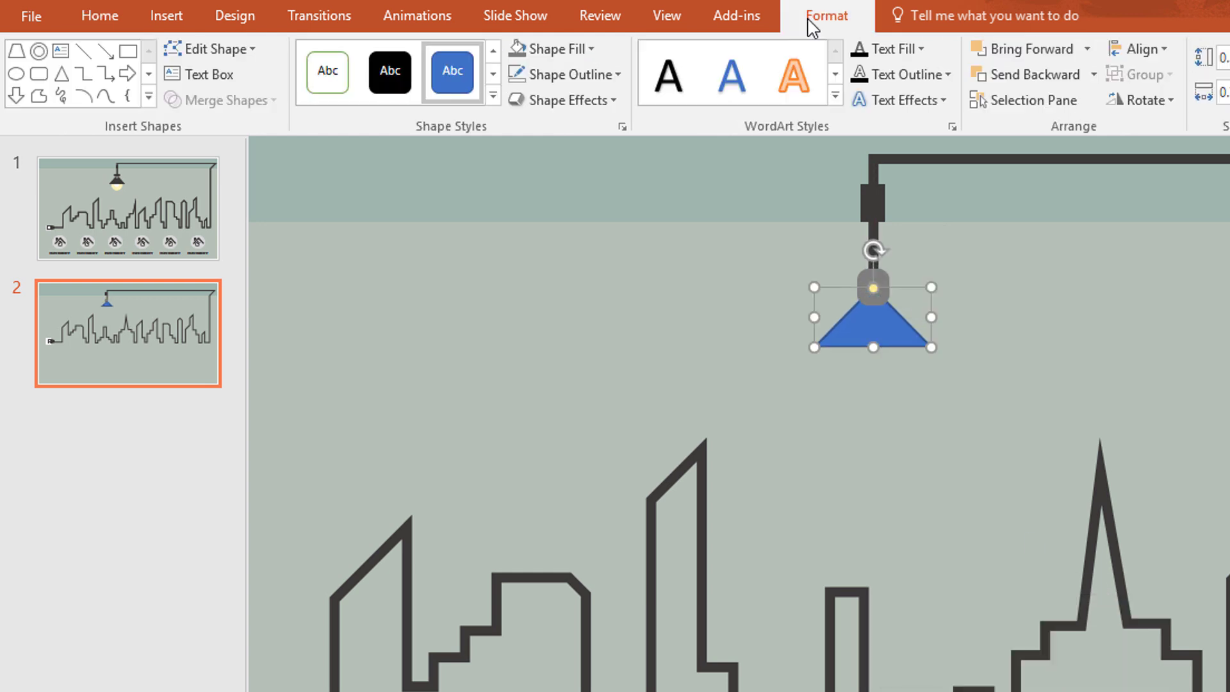
pyautogui.click(560, 54)
pyautogui.click(555, 157)
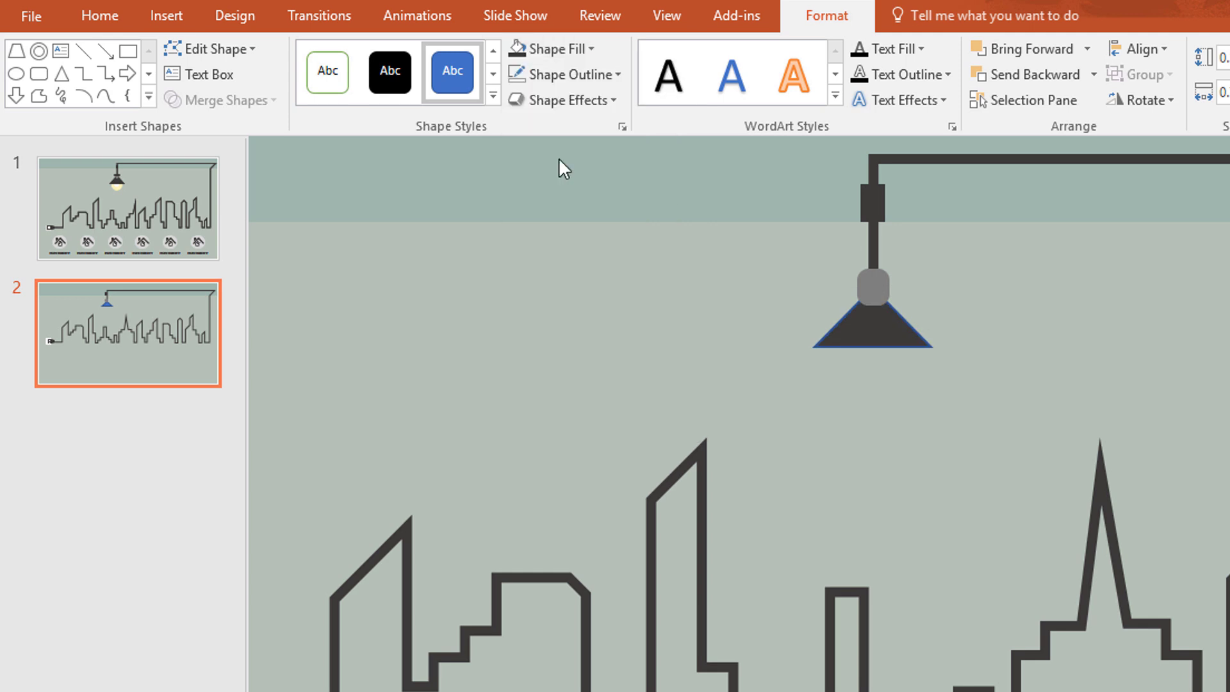
pyautogui.click(603, 77)
pyautogui.click(675, 312)
pyautogui.click(675, 310)
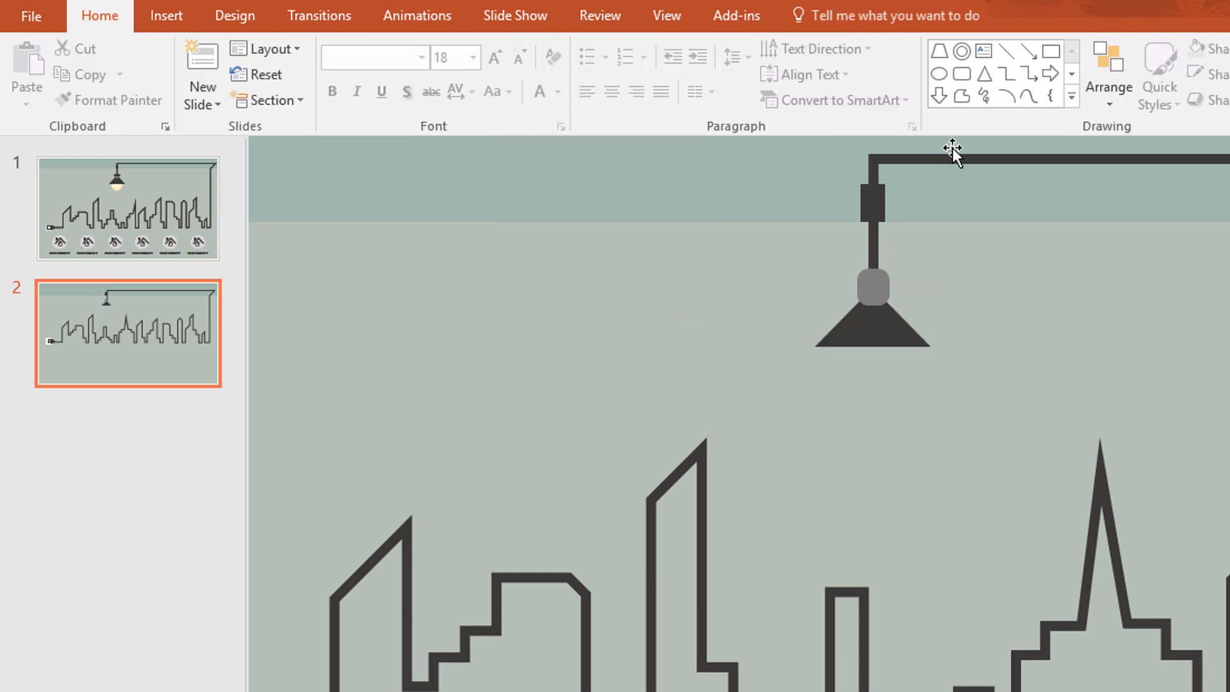
# Cap the socket's top with a dark grey oval without an outline
pyautogui.click(939, 74)
pyautogui.moveTo(842, 258); pyautogui.dragTo(900, 276)
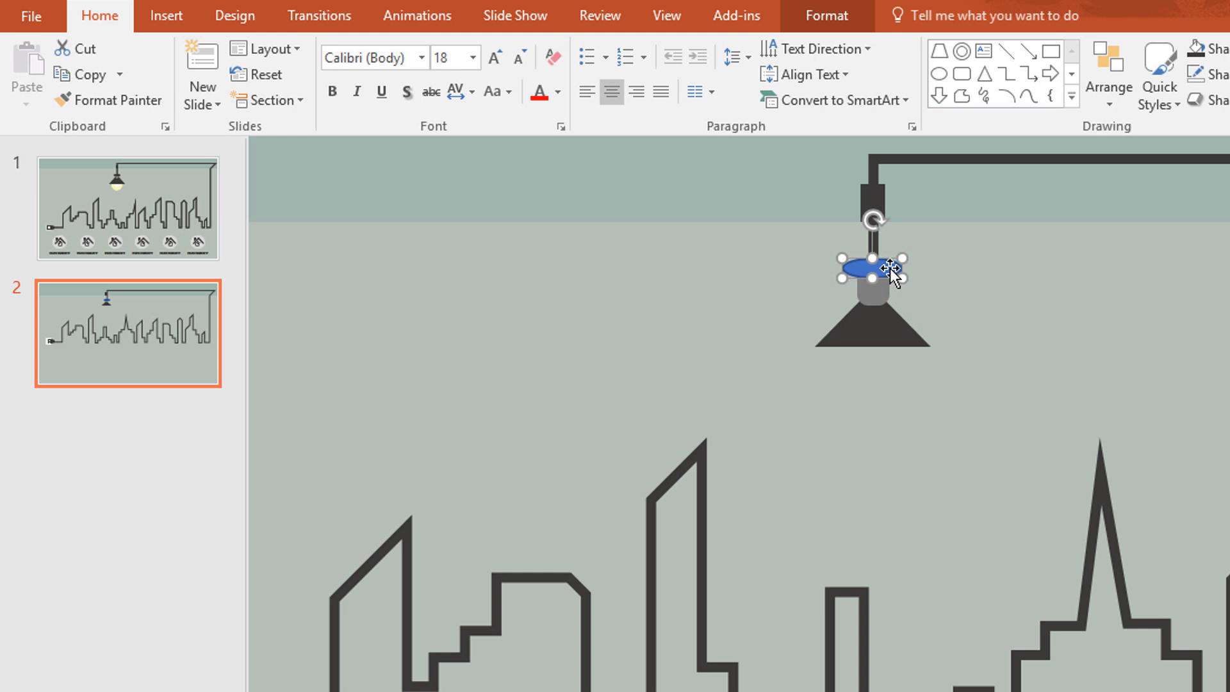
pyautogui.click(806, 19)
pyautogui.click(585, 47)
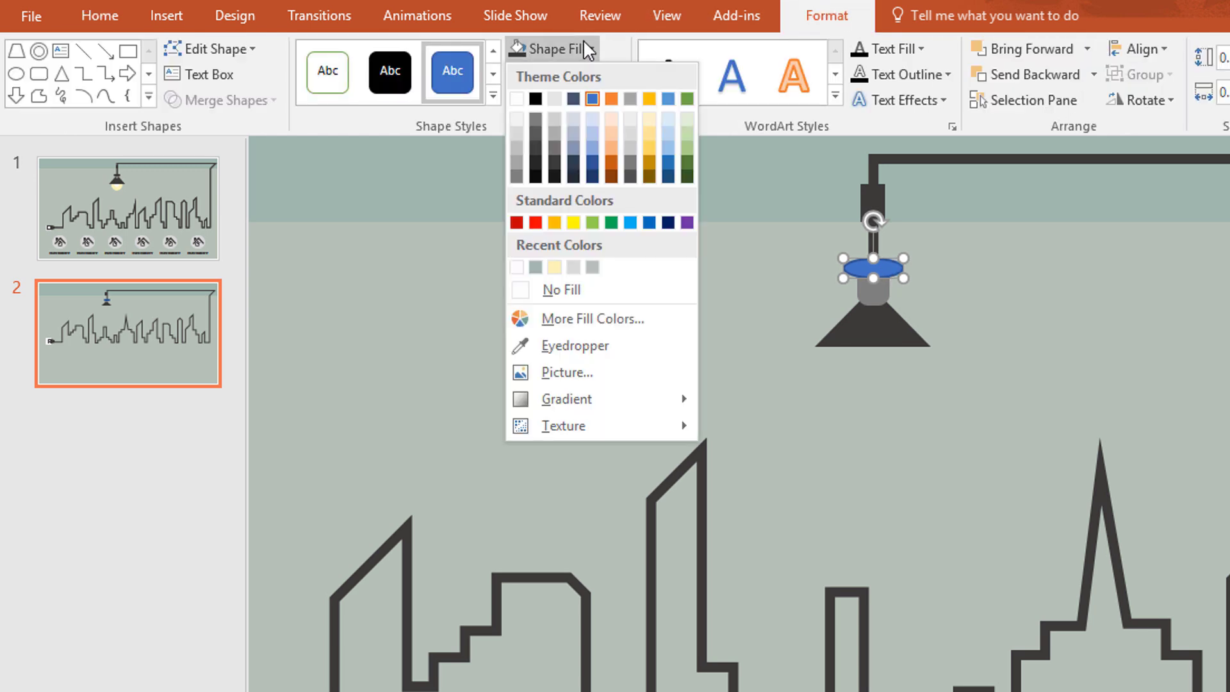
pyautogui.click(553, 164)
pyautogui.click(567, 75)
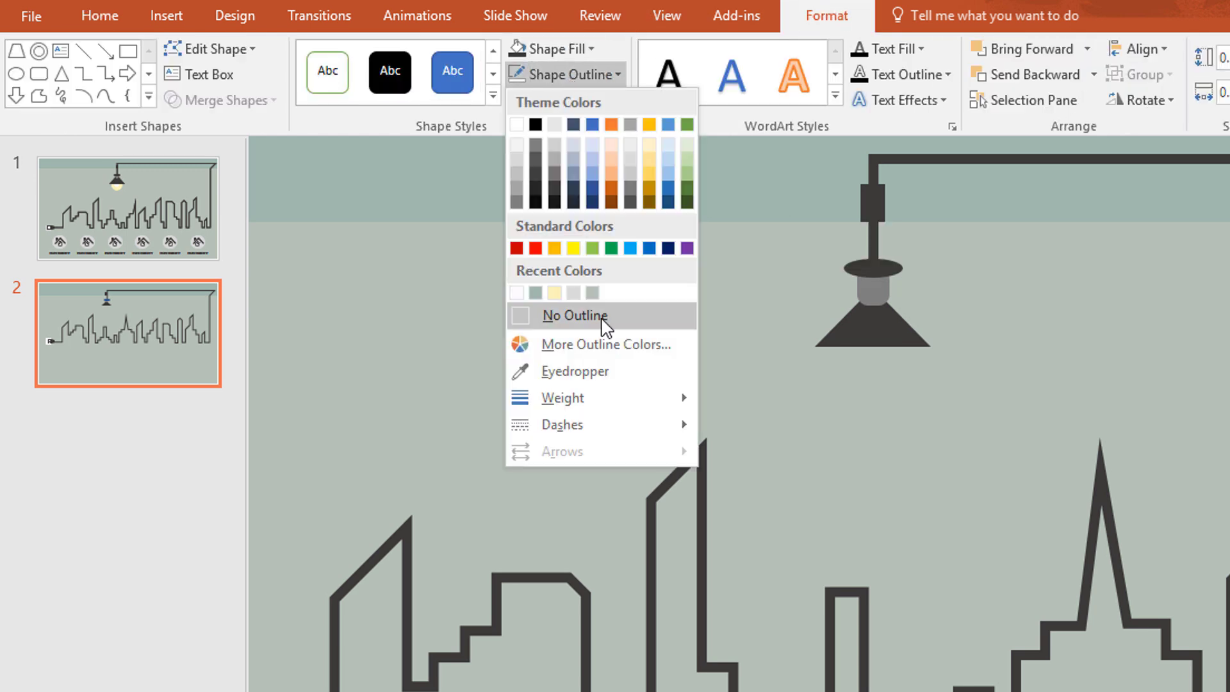
pyautogui.click(568, 317)
pyautogui.press('Escape')
# Draw a chord shaped into a circle below the lamp, pale yellow with no outline
pyautogui.click(1072, 97)
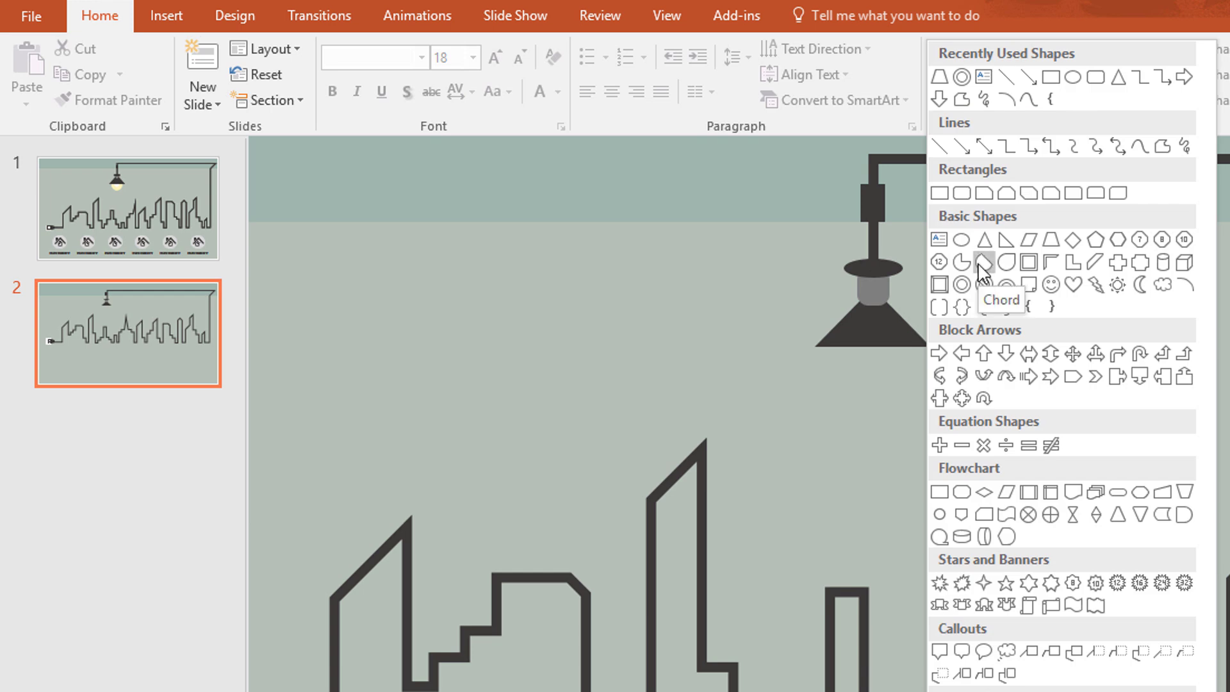
pyautogui.click(977, 262)
pyautogui.moveTo(863, 406); pyautogui.dragTo(904, 448)
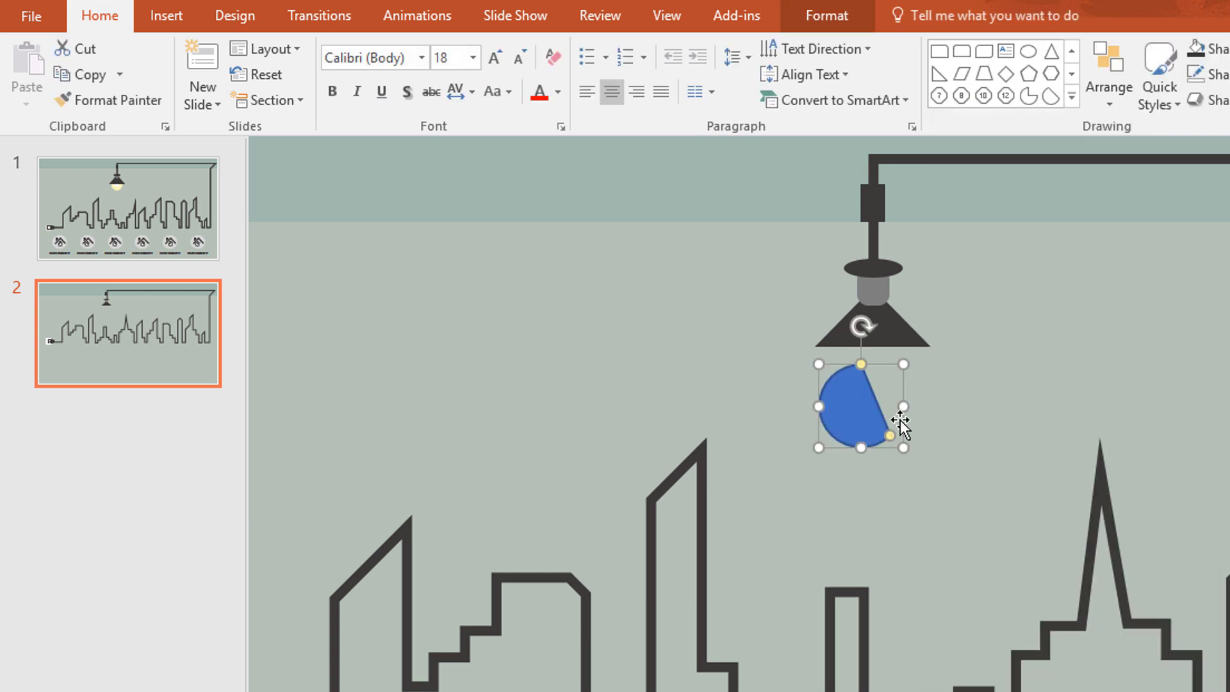
pyautogui.moveTo(861, 363)
pyautogui.mouseDown()
pyautogui.moveTo(819, 388)
pyautogui.moveTo(877, 368)
pyautogui.mouseUp()
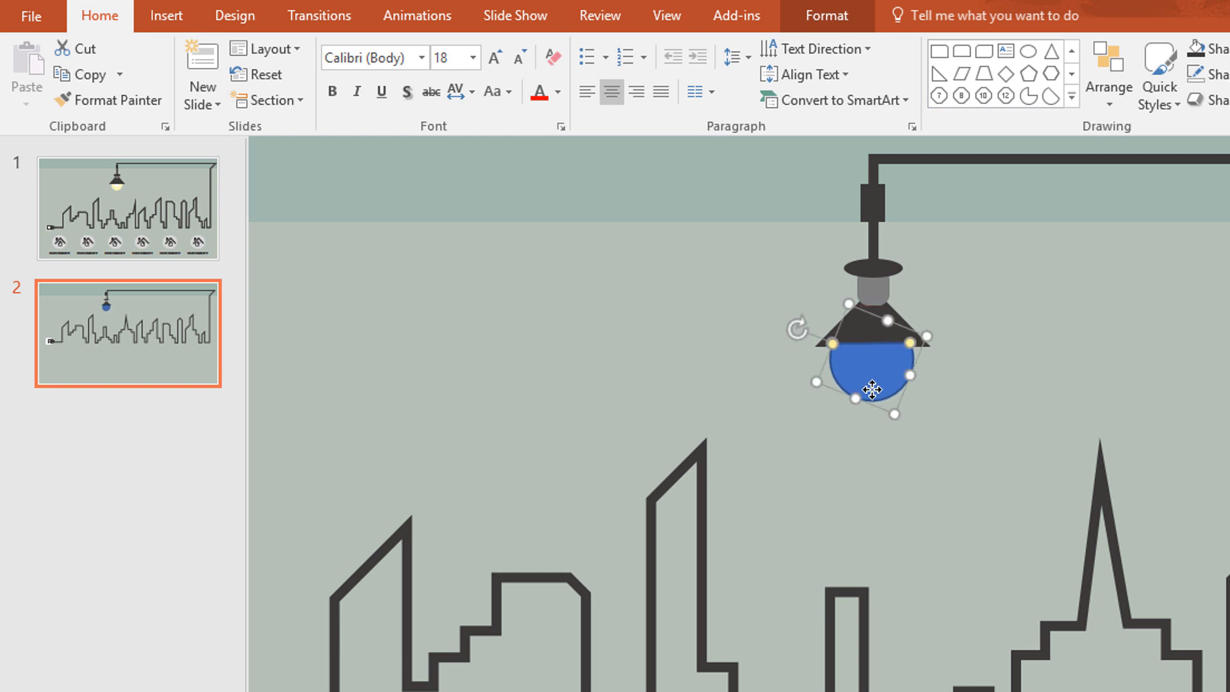
pyautogui.click(821, 26)
pyautogui.click(580, 46)
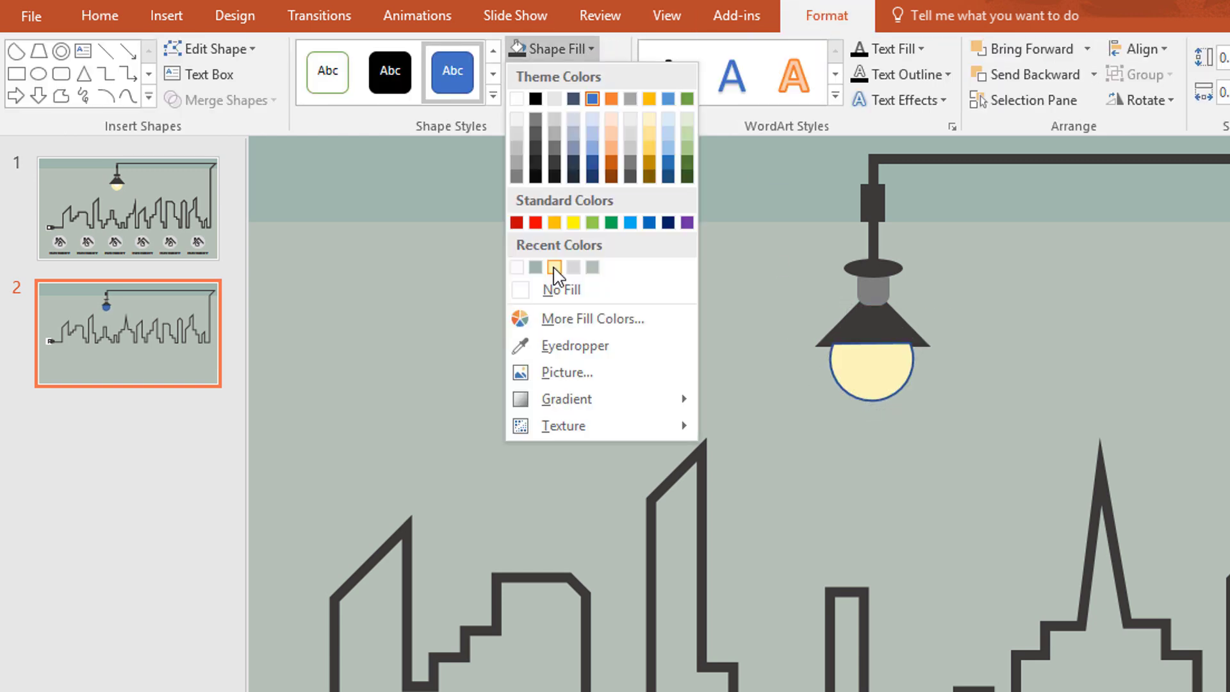
pyautogui.click(555, 267)
pyautogui.click(616, 74)
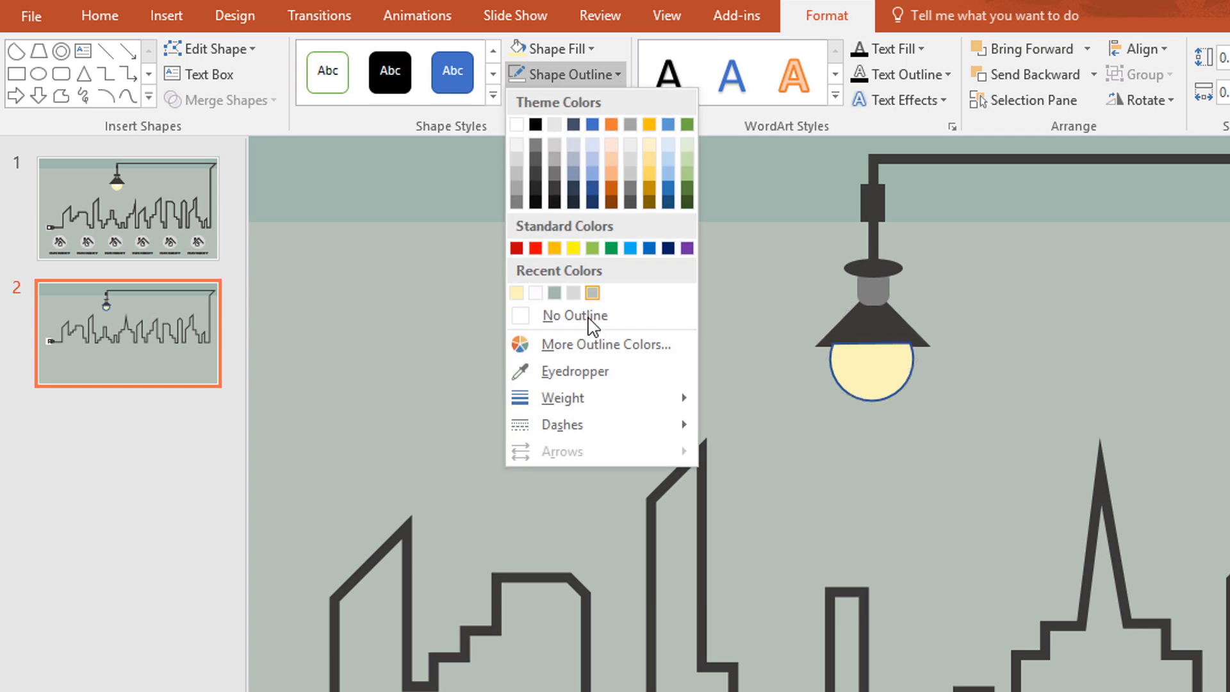
pyautogui.click(626, 314)
# Duplicate the circle, fill the copy white, and shrink it into the bulb's centre
pyautogui.hotkey('ctrl', 'd')
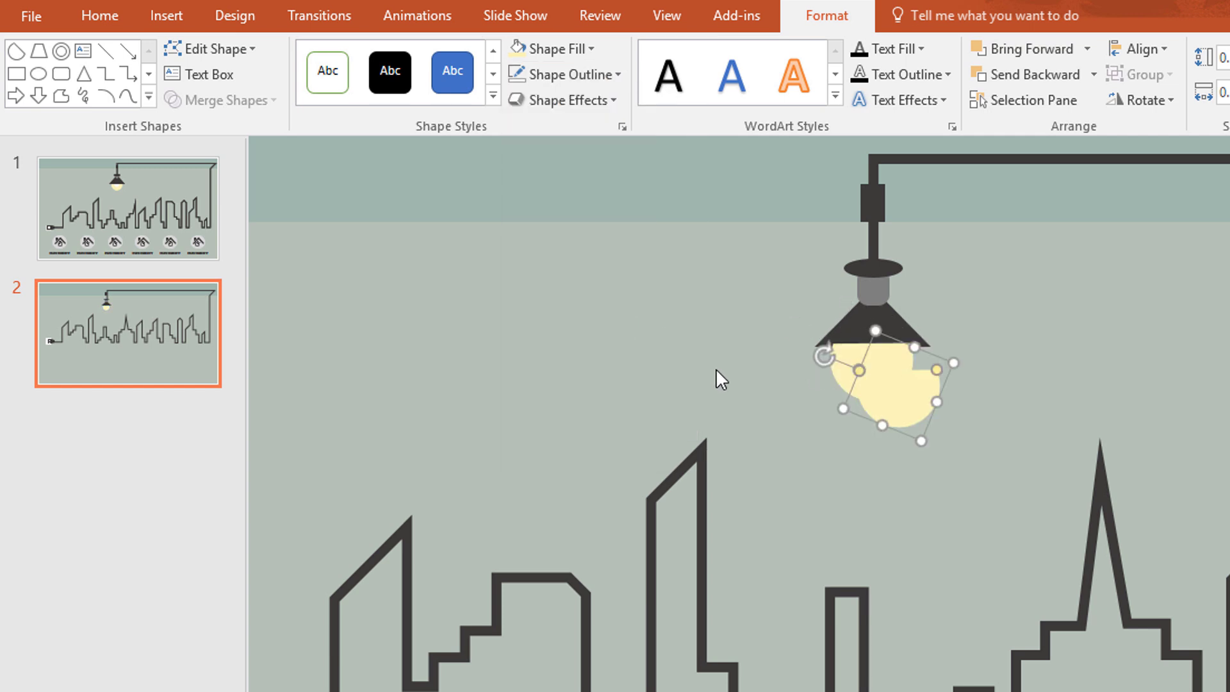
pyautogui.click(557, 49)
pyautogui.click(519, 265)
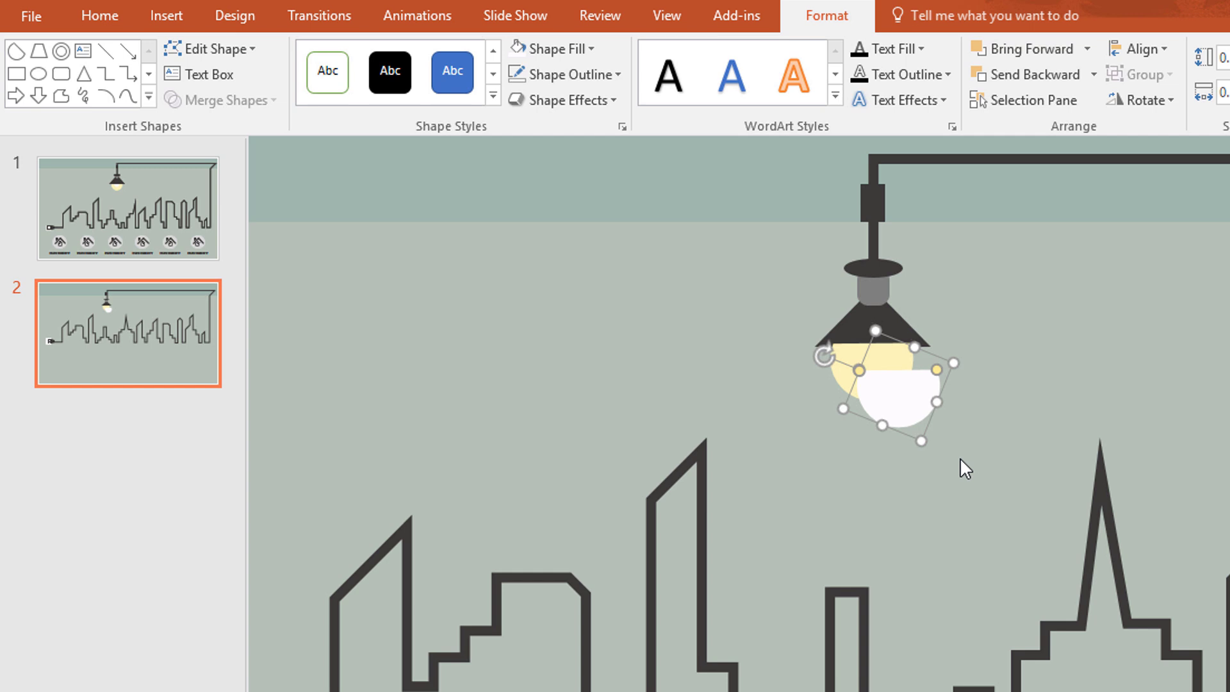
pyautogui.moveTo(923, 441); pyautogui.dragTo(901, 390)
# Group the two bulb circles, send them behind the shade, and nudge them up
pyautogui.keyDown('shift'); pyautogui.click(868, 398); pyautogui.keyUp('shift')
pyautogui.click(940, 321)
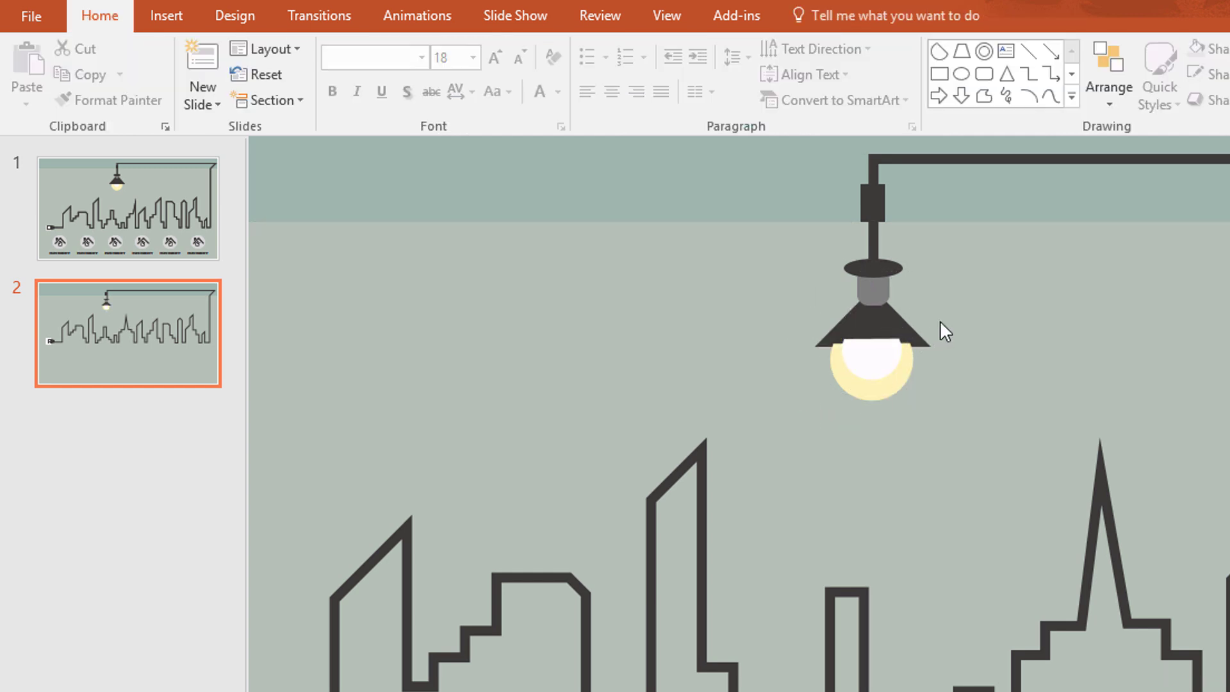
pyautogui.moveTo(965, 299); pyautogui.dragTo(760, 477)
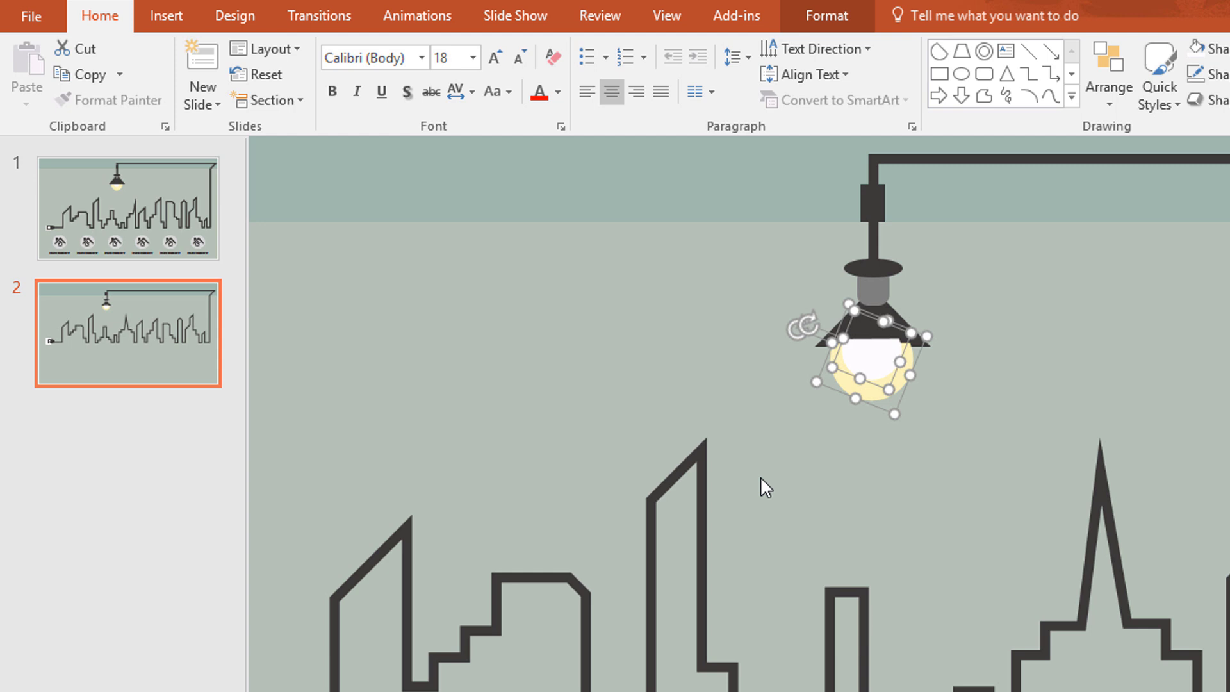
pyautogui.hotkey('ctrl', 'g')
pyautogui.rightClick(867, 379)
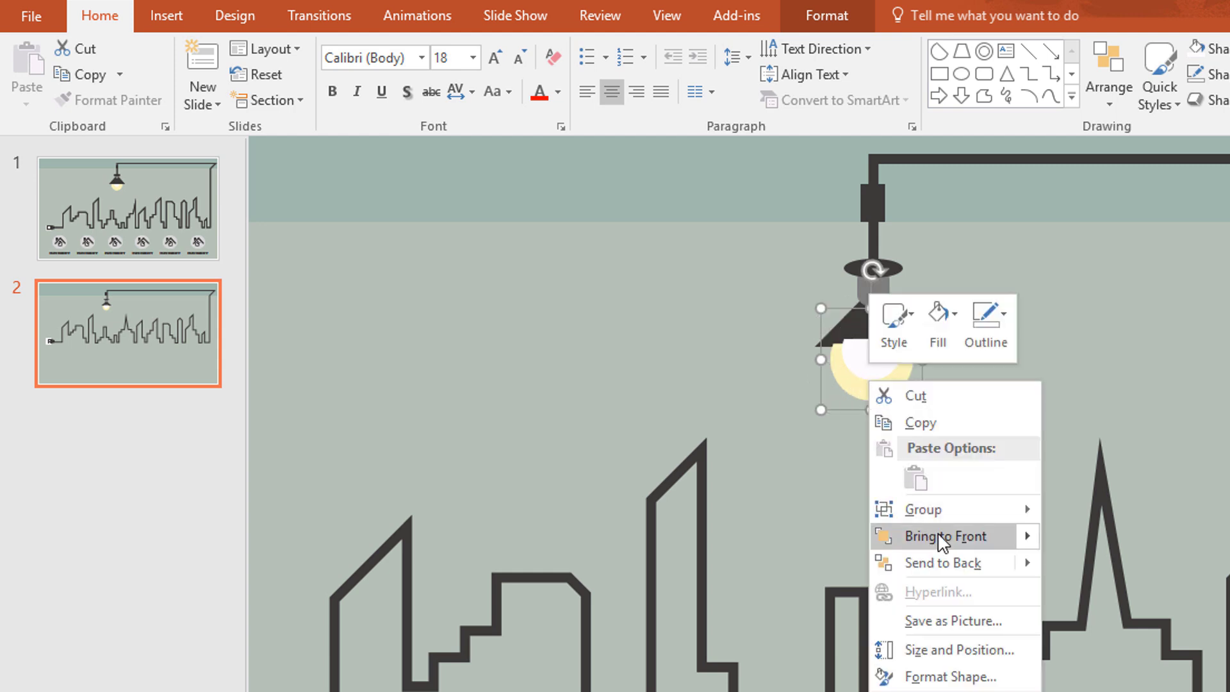
pyautogui.moveTo(1049, 564)
pyautogui.click(1131, 565)
pyautogui.press('Up')
pyautogui.press('Up')
pyautogui.press('Up')
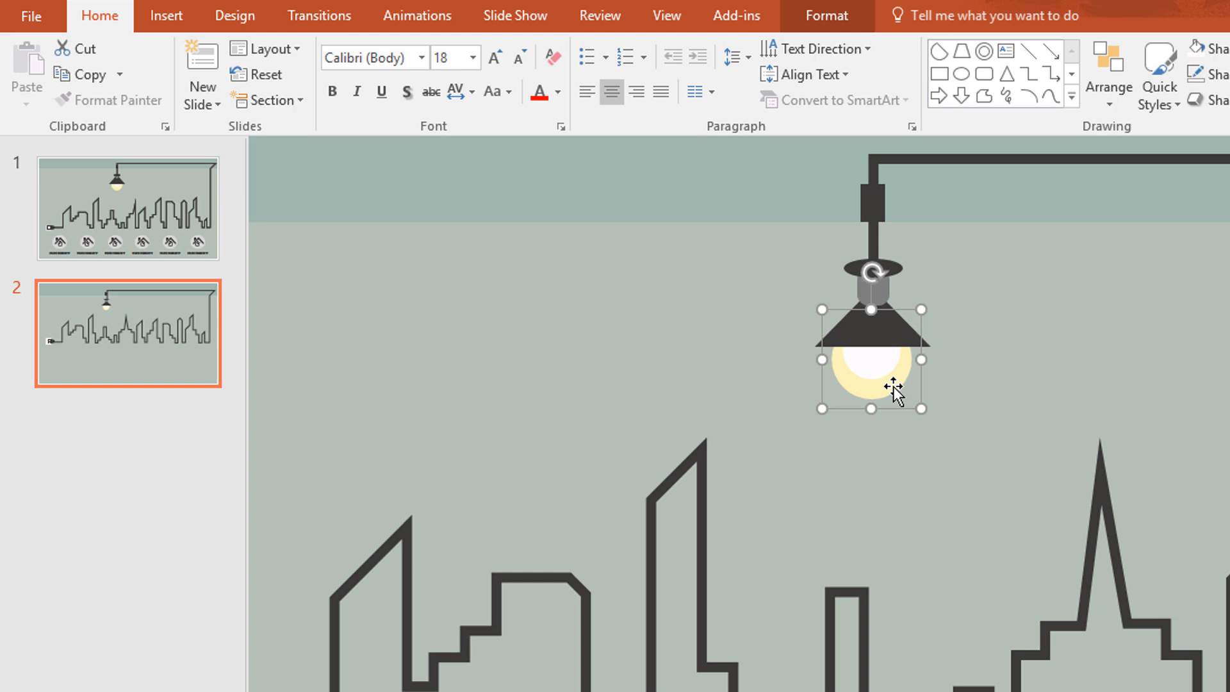
pyautogui.press('Escape')
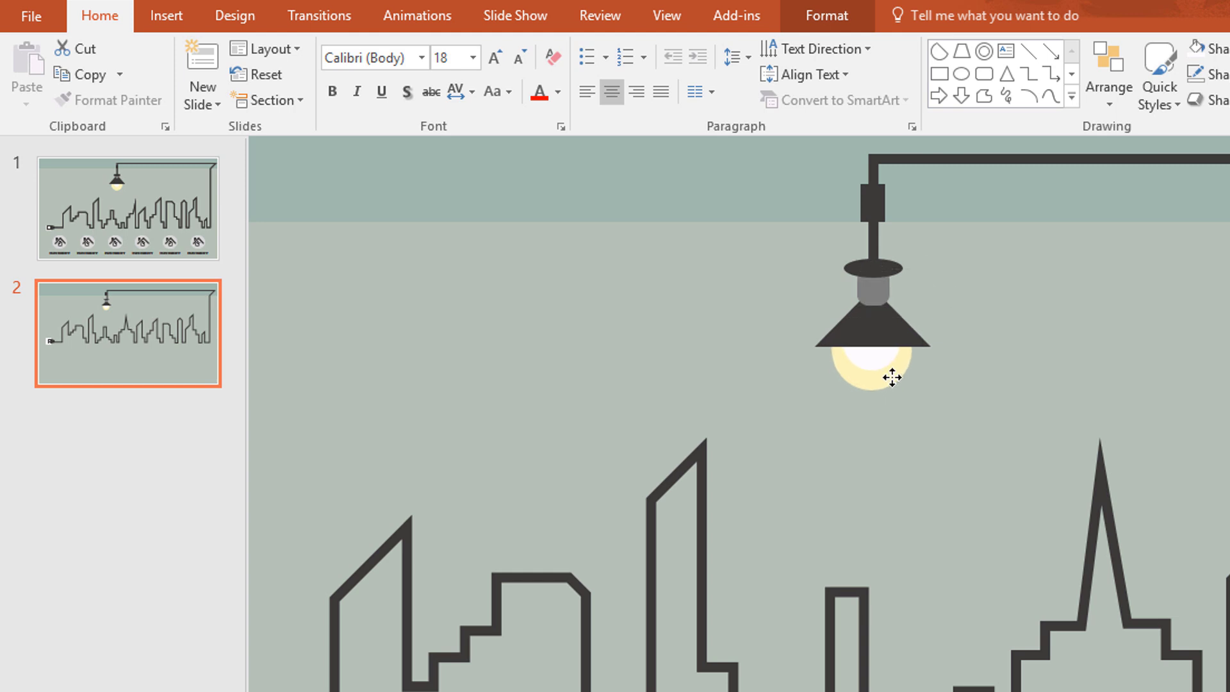
pyautogui.doubleClick(891, 378)
# Select the skyline, plug and lamp shapes and apply the top-right outer shadow preset
pyautogui.click(1163, 179)
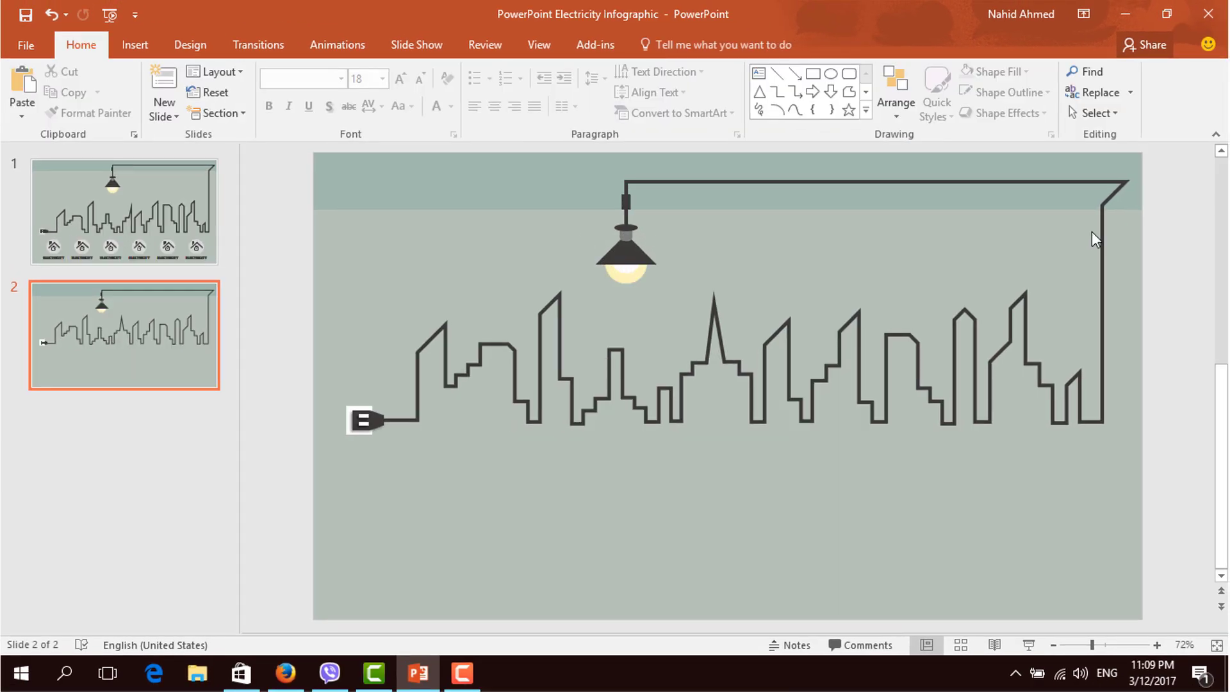
pyautogui.moveTo(1170, 181); pyautogui.dragTo(330, 535)
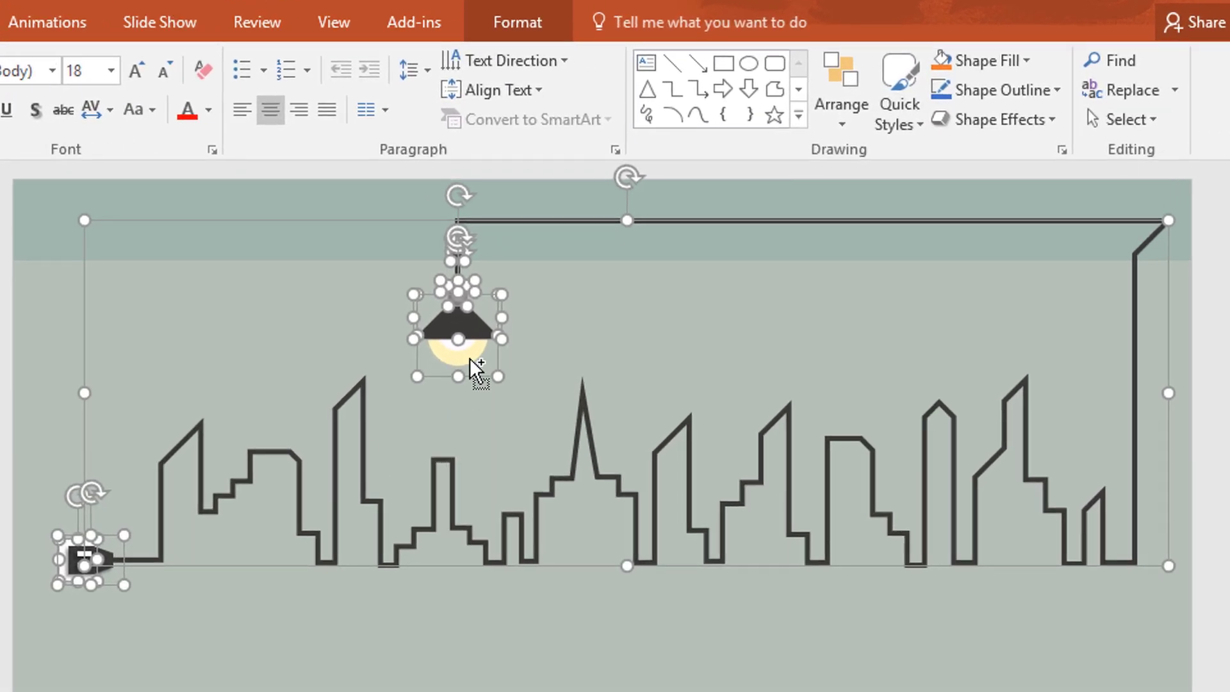
pyautogui.moveTo(474, 368); pyautogui.dragTo(471, 353)
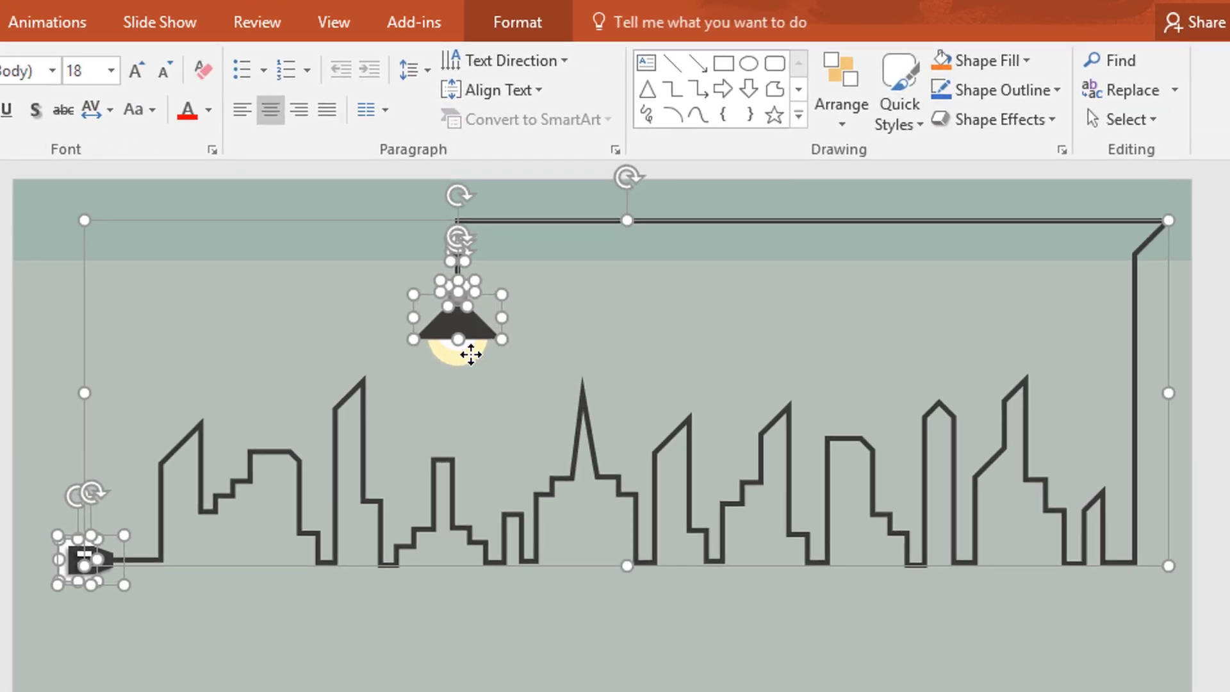
pyautogui.click(552, 21)
pyautogui.click(256, 121)
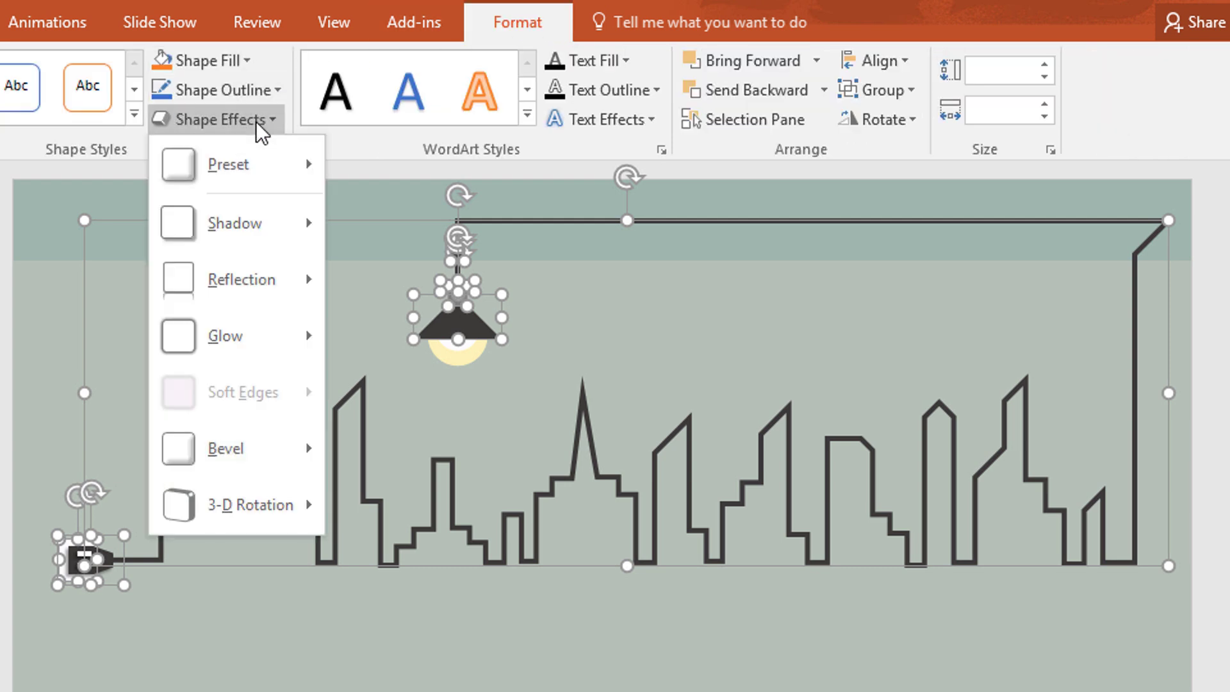
pyautogui.moveTo(306, 232)
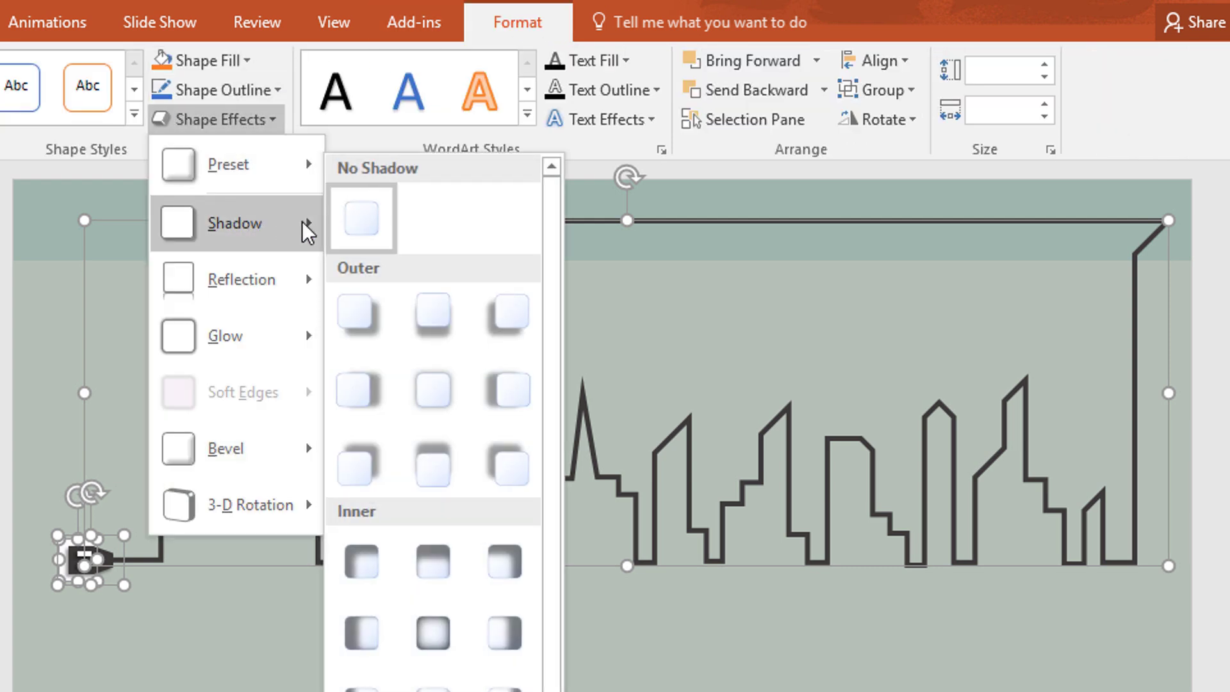
pyautogui.click(498, 312)
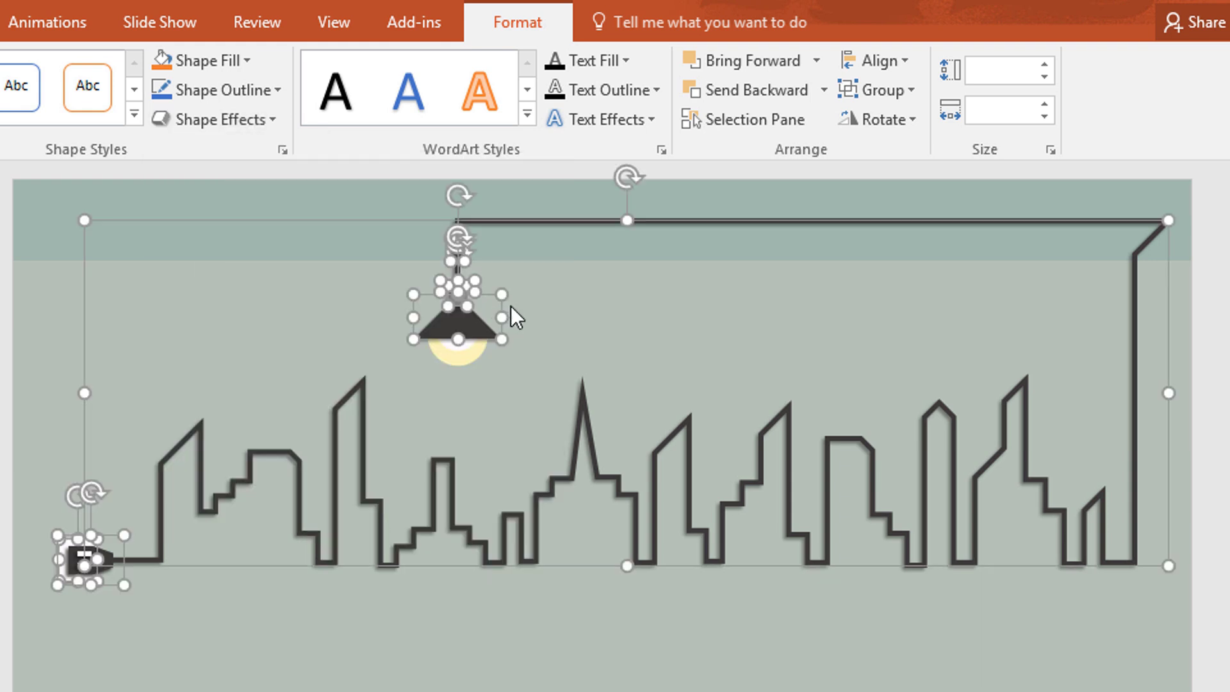
pyautogui.click(586, 605)
pyautogui.scroll(4, 586, 605)
# Give the lamp group's shadow a light yellow colour in the Format Shape pane
pyautogui.click(368, 440)
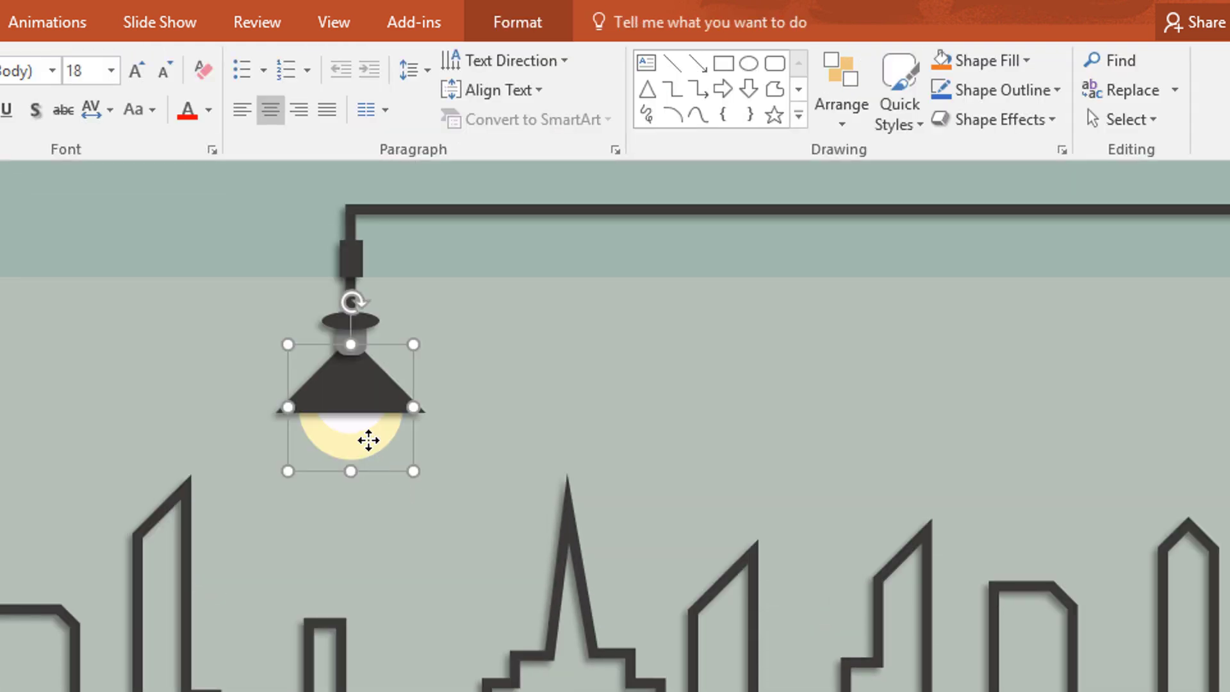
pyautogui.click(506, 17)
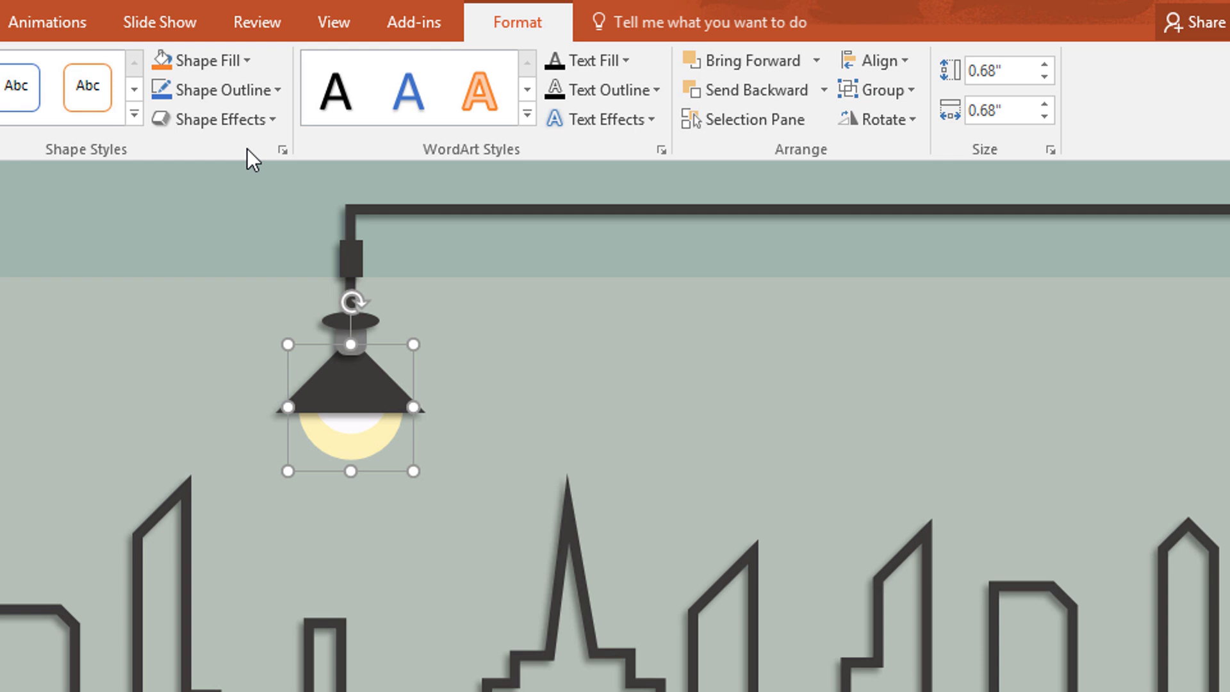
pyautogui.click(283, 150)
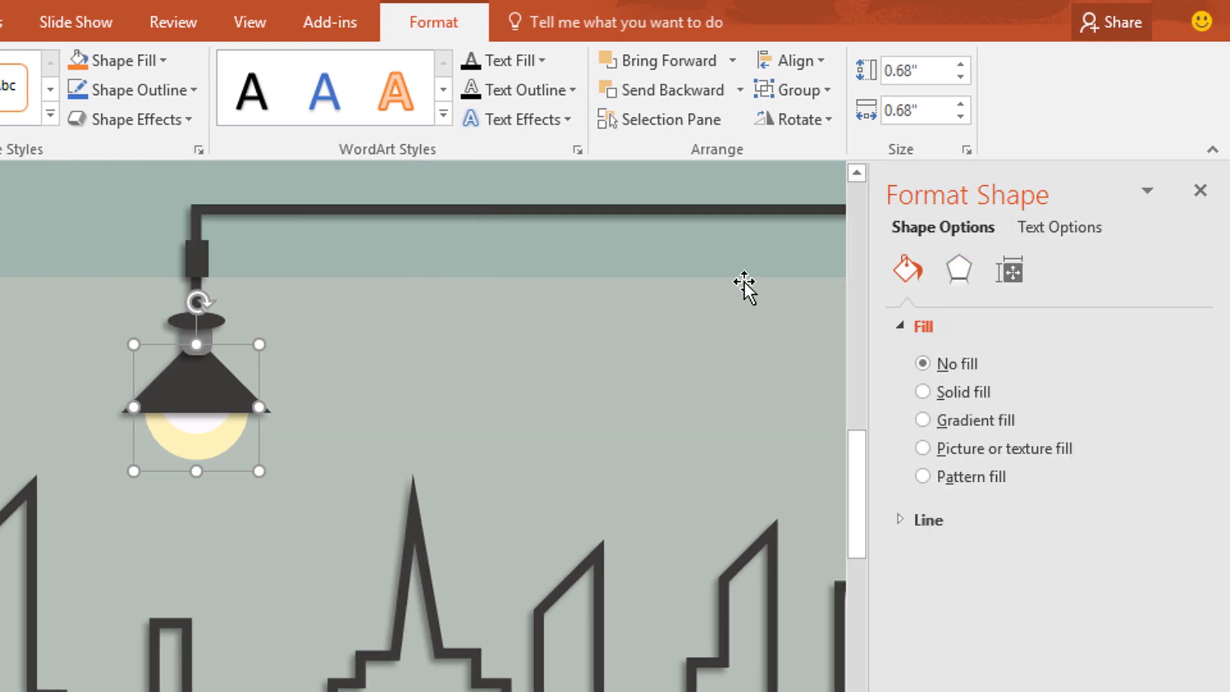
pyautogui.click(963, 266)
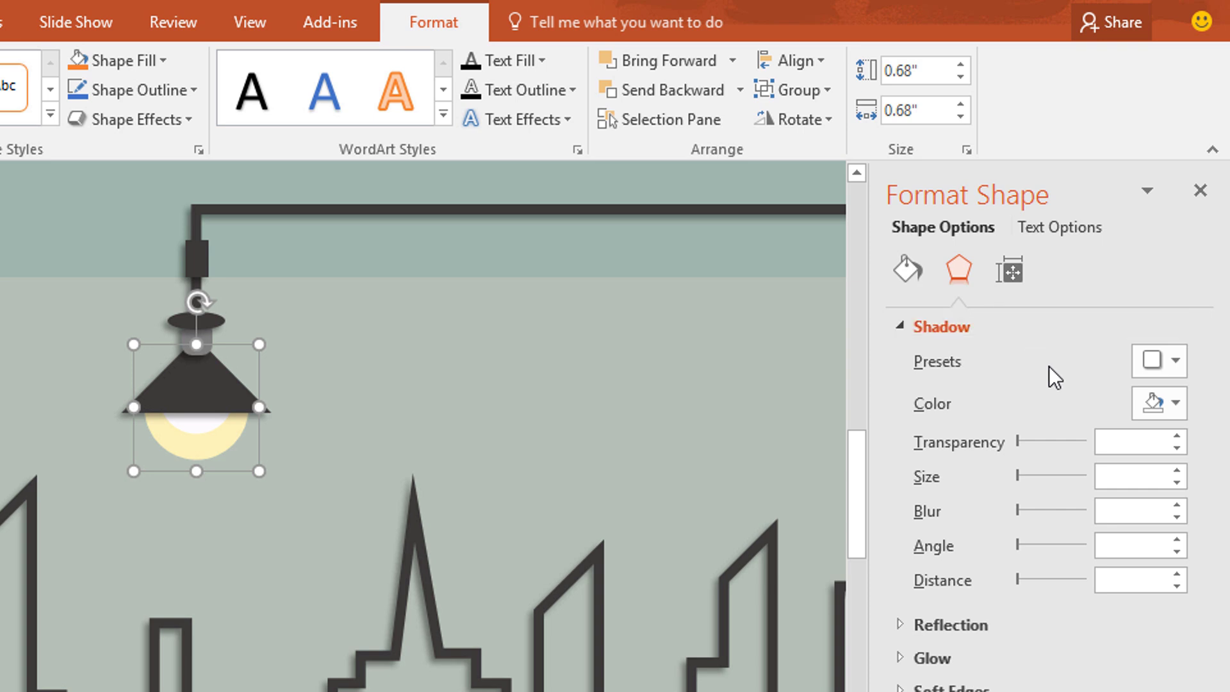
pyautogui.click(1175, 403)
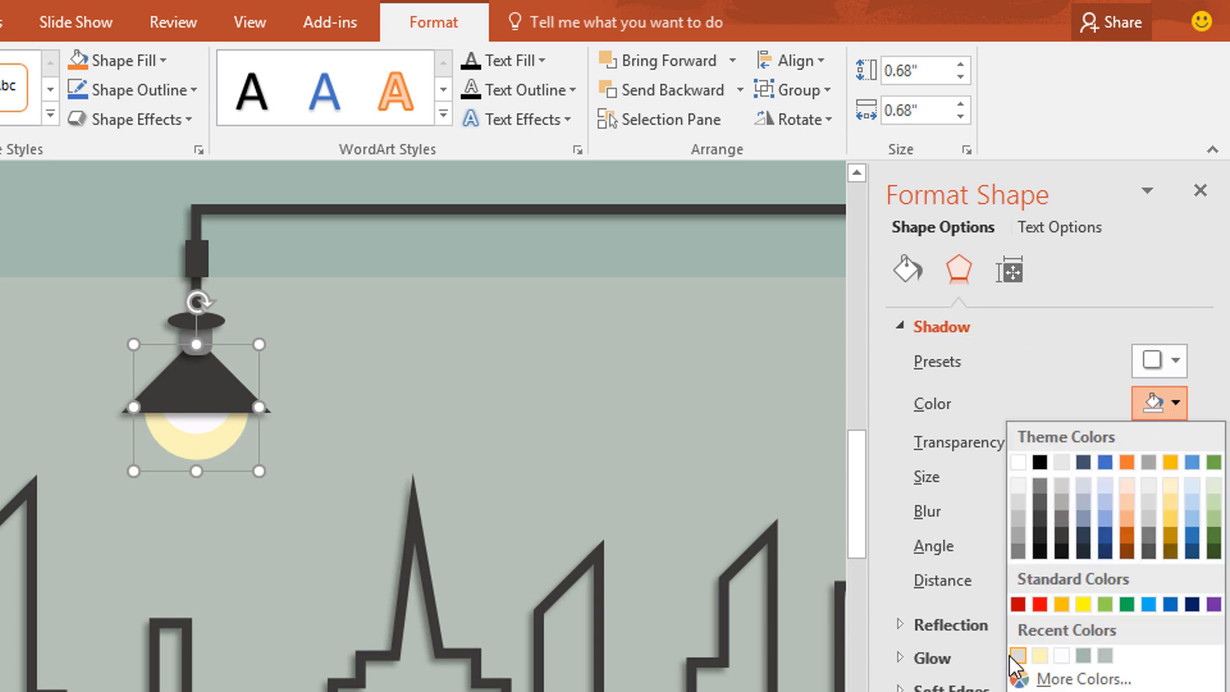
pyautogui.click(1038, 656)
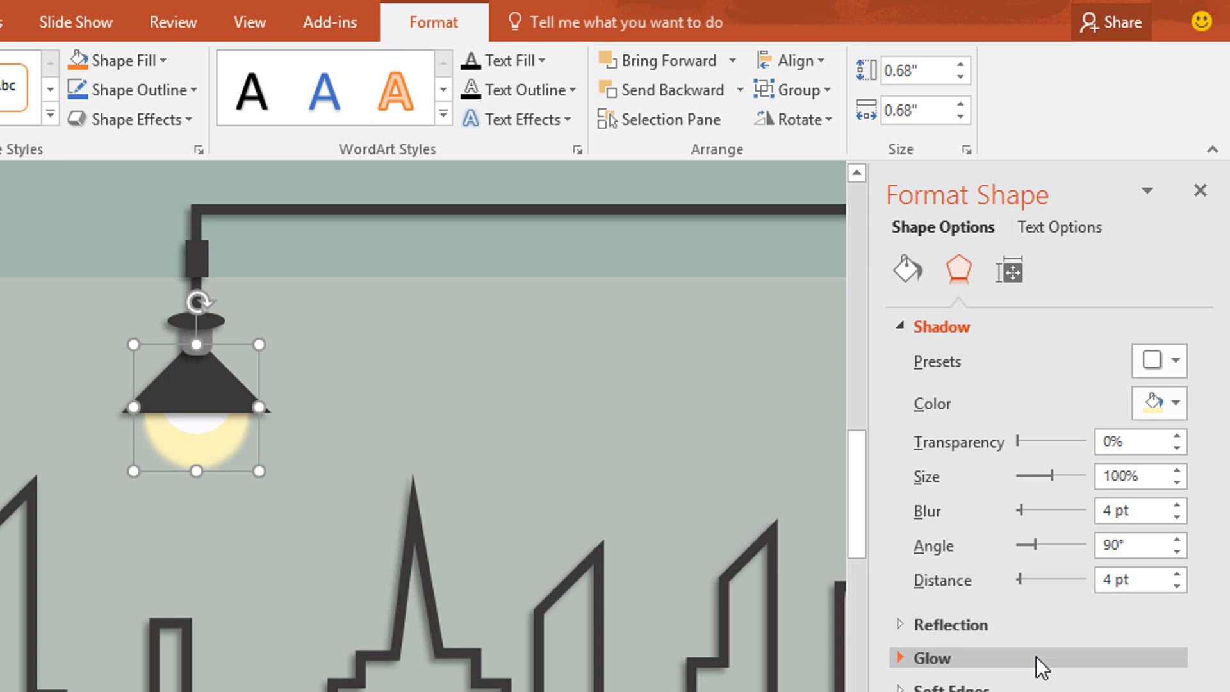
# Set the lamp shadow's transparency to 7% and enlarge its size to 109%
pyautogui.click(1177, 436)
pyautogui.click(1177, 437)
pyautogui.click(1177, 436)
pyautogui.click(1177, 437)
pyautogui.click(1177, 436)
pyautogui.click(1177, 436)
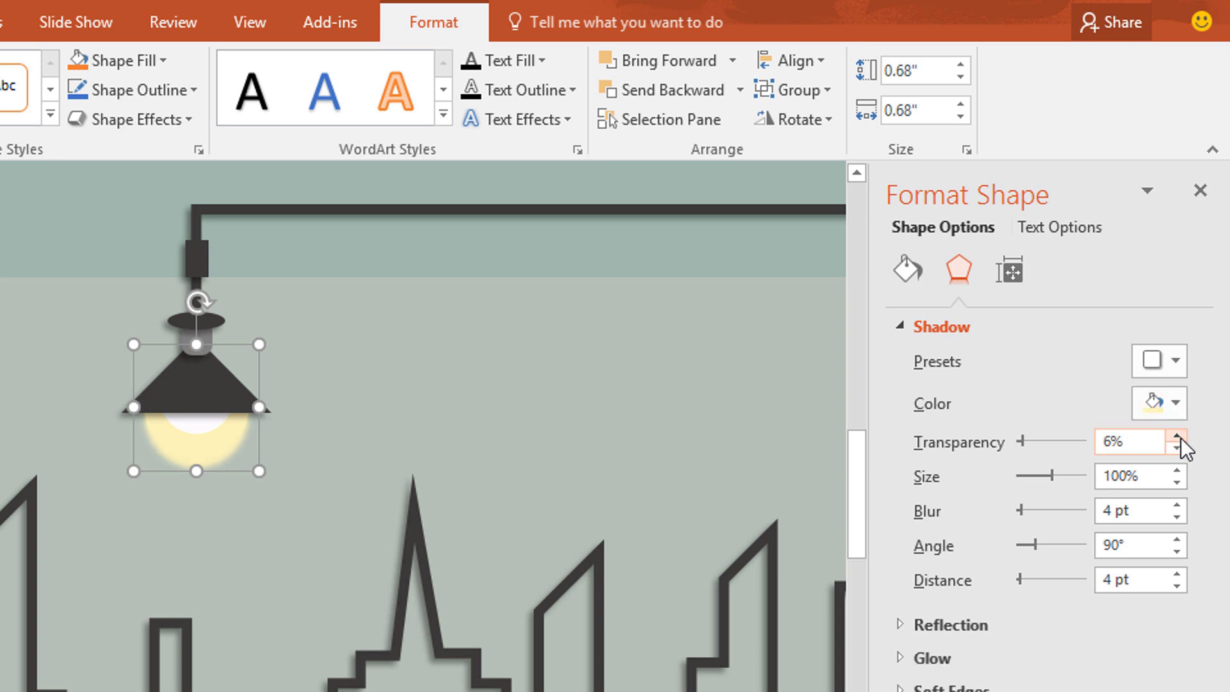
pyautogui.click(1177, 436)
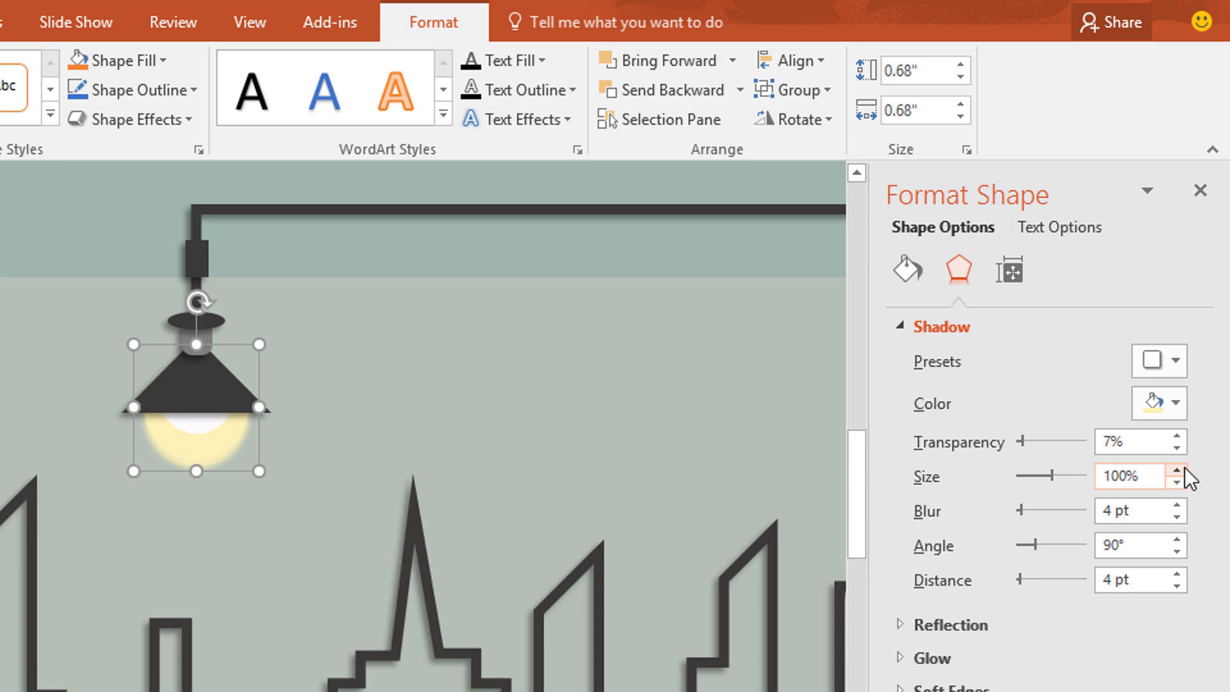
pyautogui.click(1182, 469)
pyautogui.click(1182, 469)
pyautogui.click(1182, 468)
pyautogui.click(1182, 468)
pyautogui.click(1182, 468)
pyautogui.click(1182, 469)
pyautogui.click(1182, 468)
pyautogui.click(1182, 469)
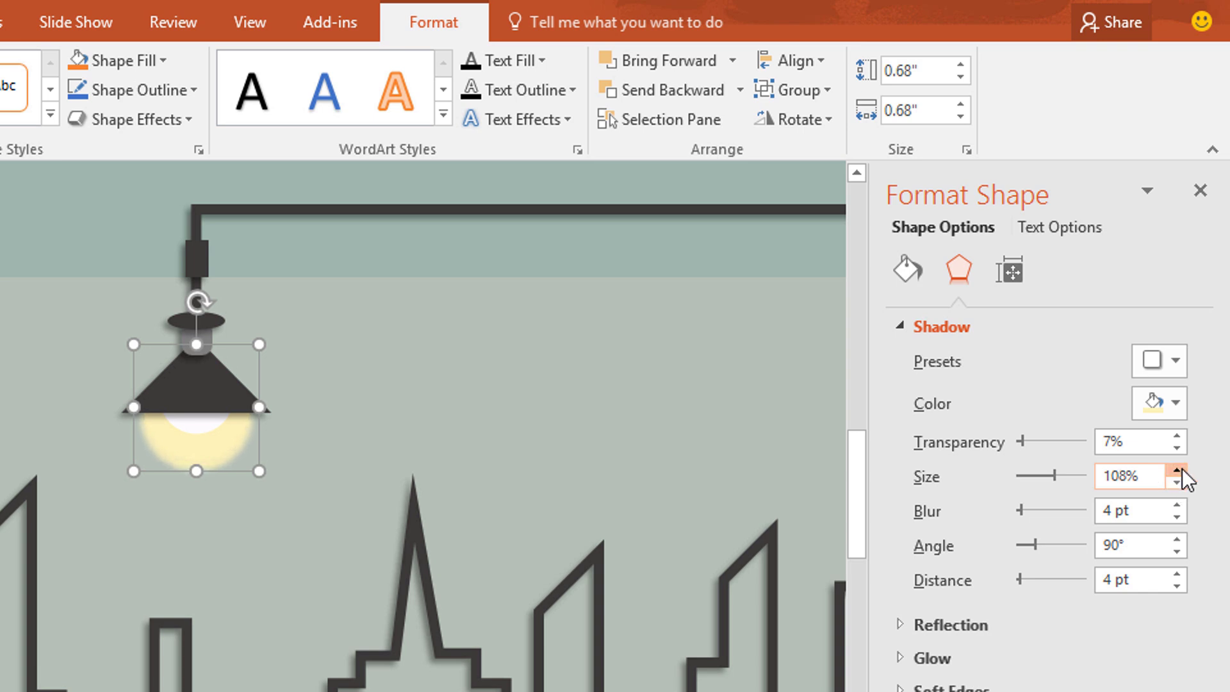
pyautogui.click(1182, 469)
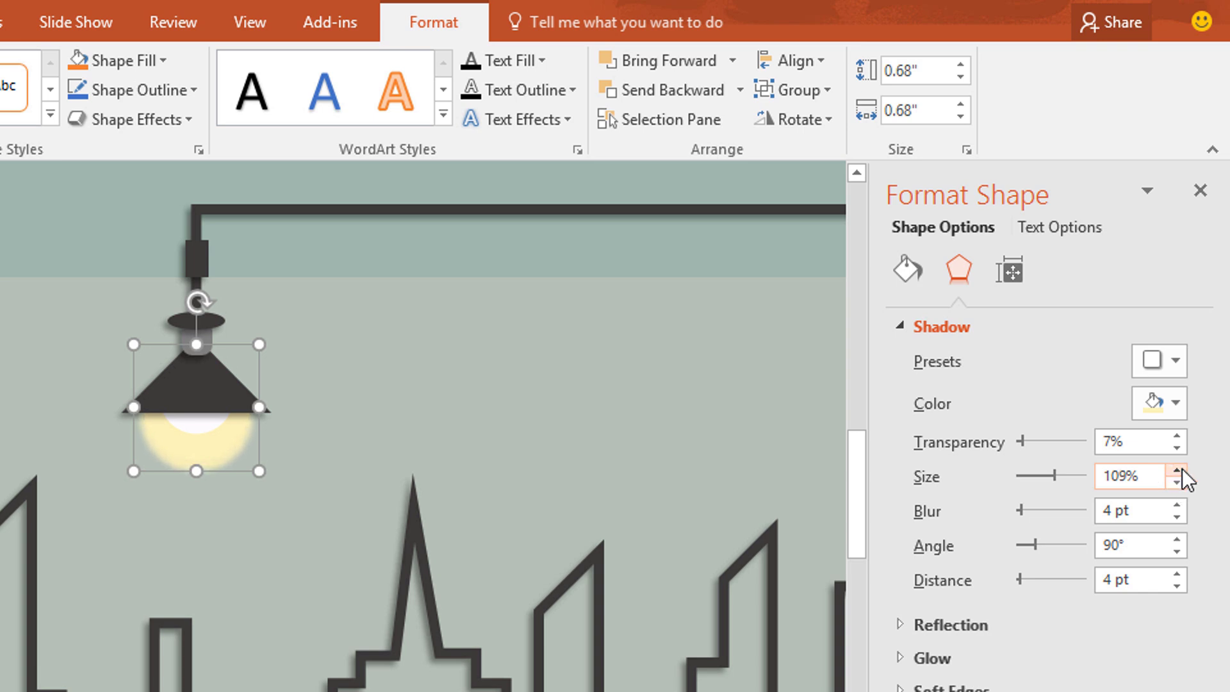
# Raise the shadow blur to 17 pt, cut distance to 3 pt, and close the pane
pyautogui.click(1177, 507)
pyautogui.click(1177, 506)
pyautogui.click(1177, 506)
pyautogui.click(1177, 506)
pyautogui.click(1177, 506)
pyautogui.click(1176, 506)
pyautogui.click(1176, 506)
pyautogui.click(1177, 506)
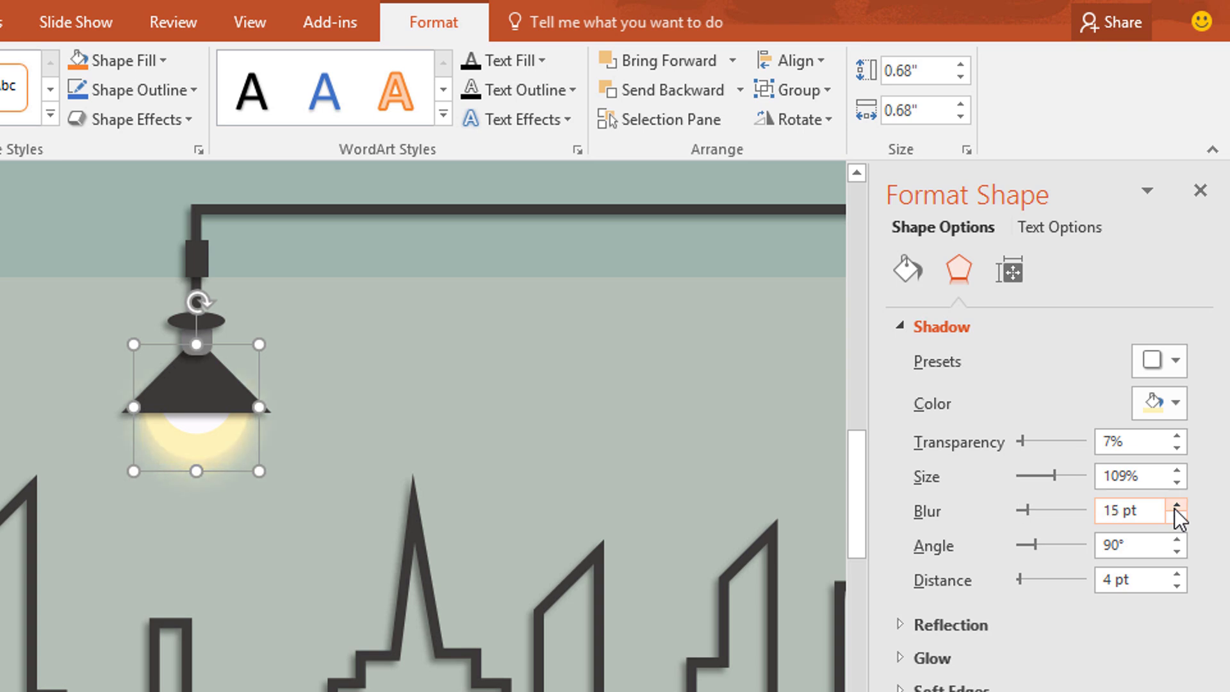
pyautogui.click(1177, 507)
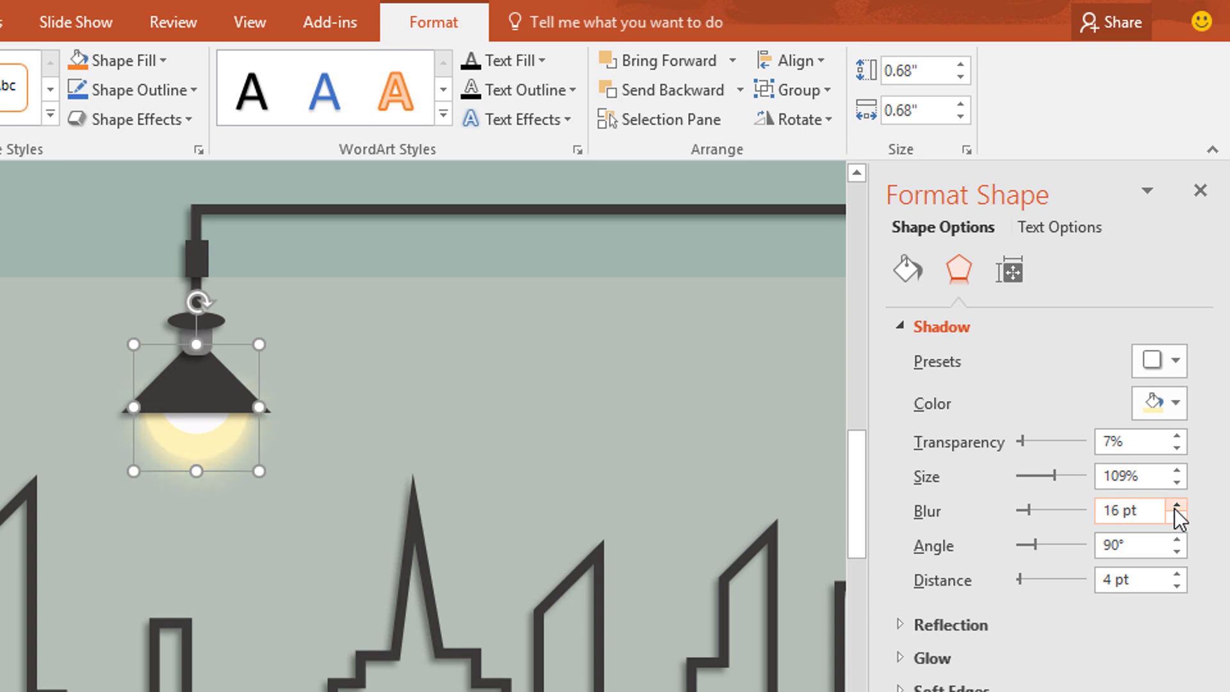
pyautogui.click(1177, 585)
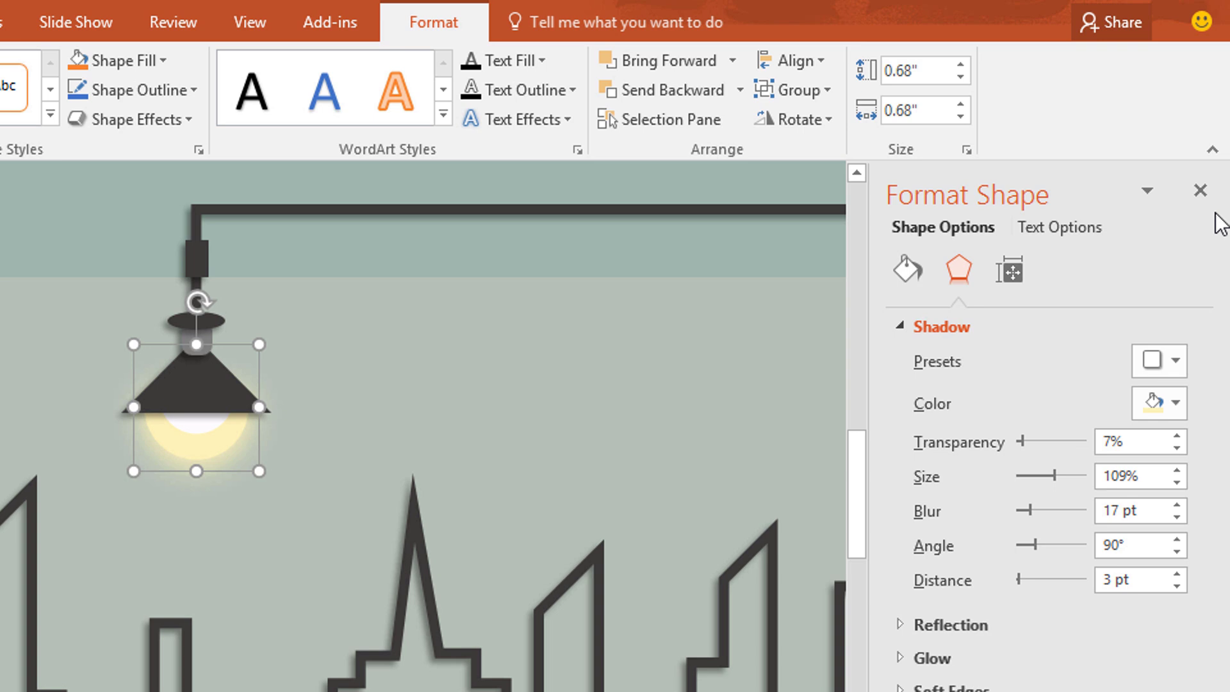
pyautogui.click(1201, 192)
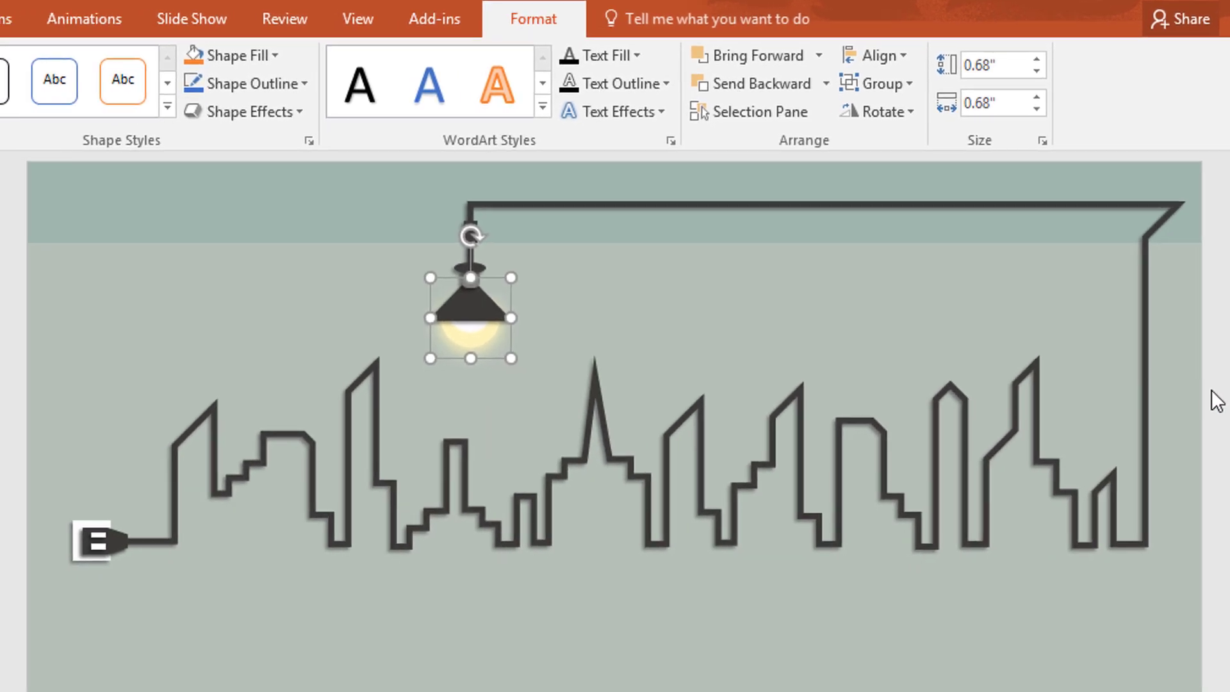
# Draw a circle below the plug near the bottom of the slide
pyautogui.click(400, 165)
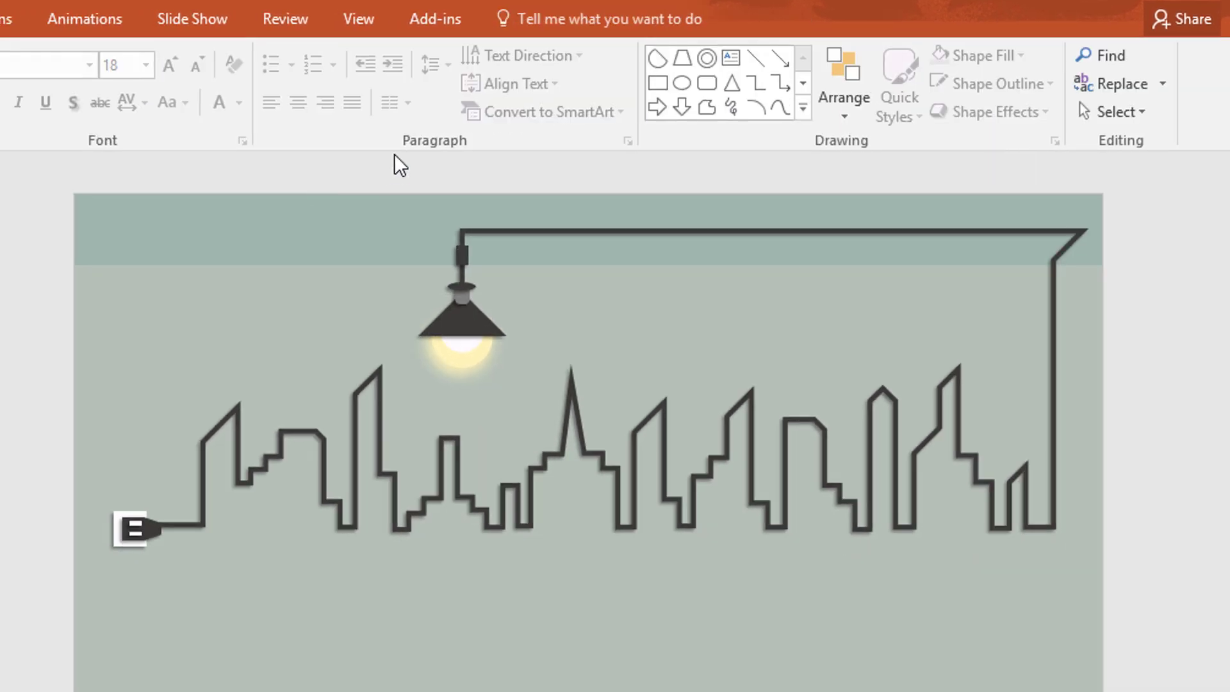
pyautogui.click(682, 82)
pyautogui.moveTo(175, 638); pyautogui.dragTo(238, 691)
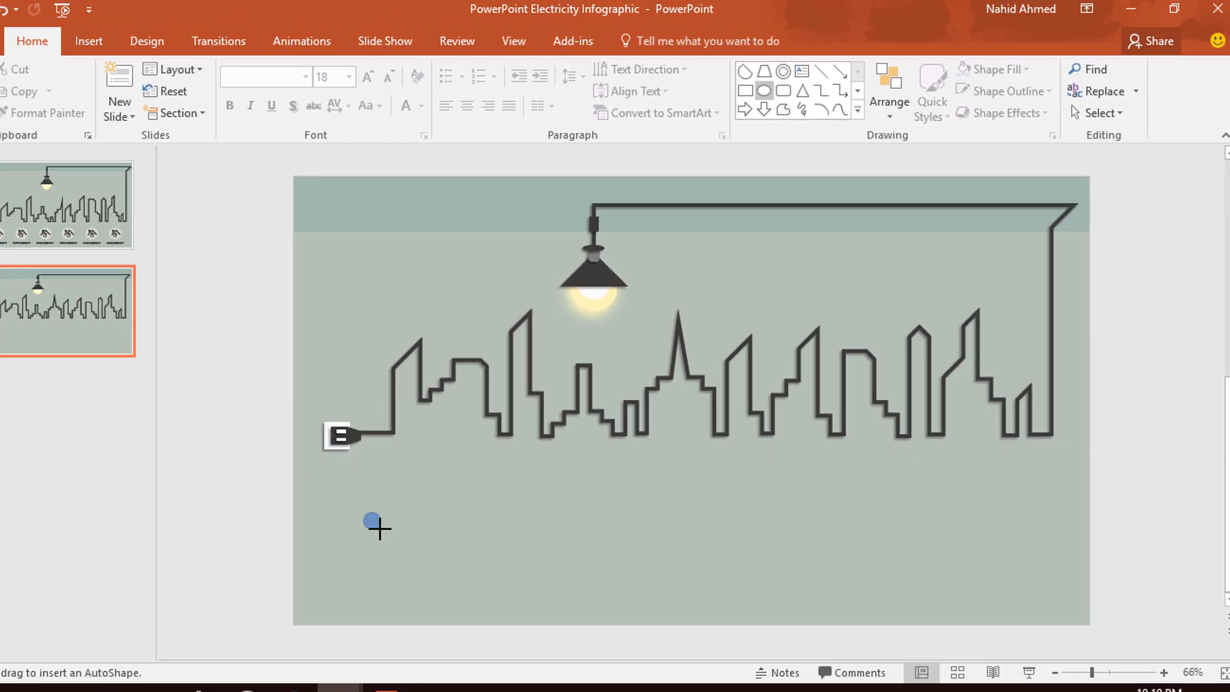
pyautogui.moveTo(449, 545); pyautogui.dragTo(442, 533)
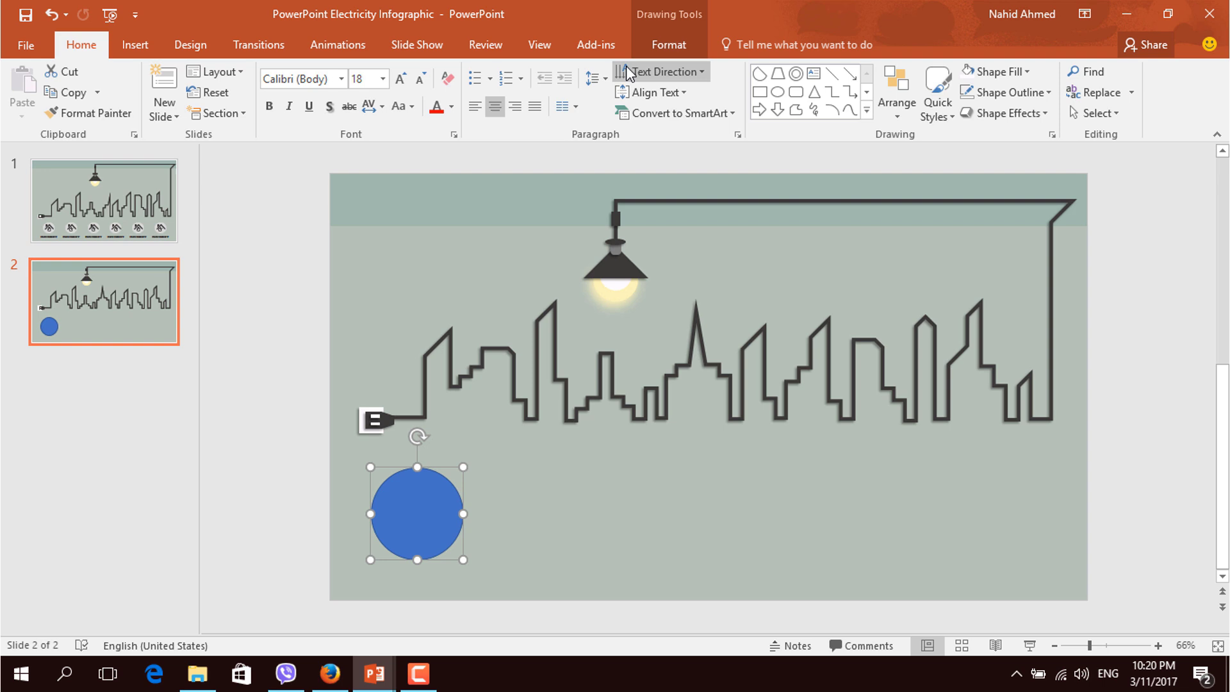
# Fill the circle light grey, remove its outline, and move it just below the skyline
pyautogui.click(668, 45)
pyautogui.click(471, 70)
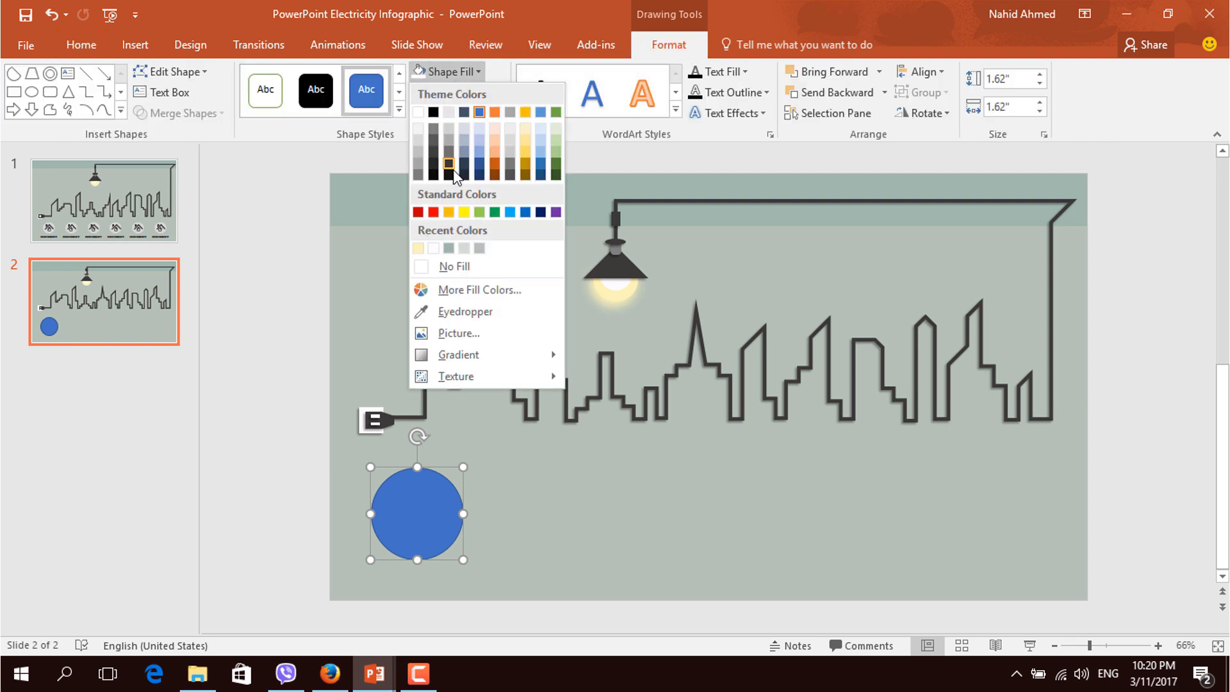
pyautogui.click(465, 250)
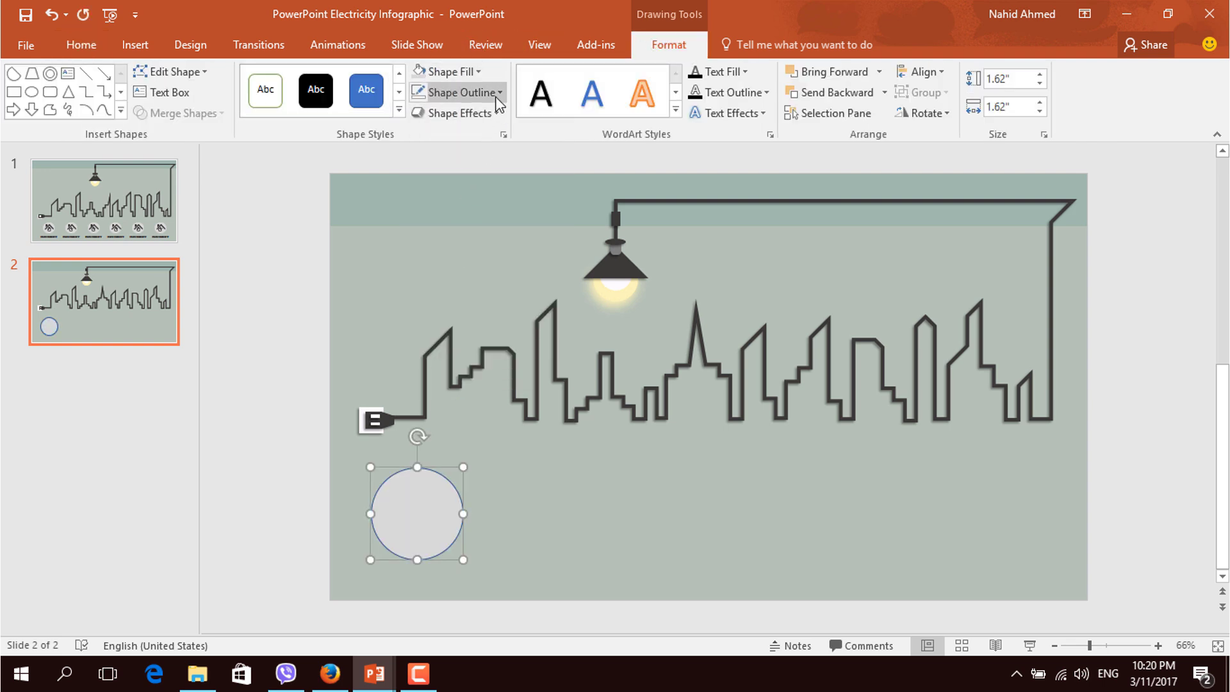
pyautogui.click(500, 92)
pyautogui.click(473, 279)
pyautogui.moveTo(437, 530); pyautogui.dragTo(553, 512)
# Extend the row to six grey circles and shift them left to centre the row
pyautogui.hotkey('ctrl', 'd')
pyautogui.hotkey('ctrl', 'd')
pyautogui.hotkey('ctrl', 'd')
pyautogui.hotkey('ctrl', 'd')
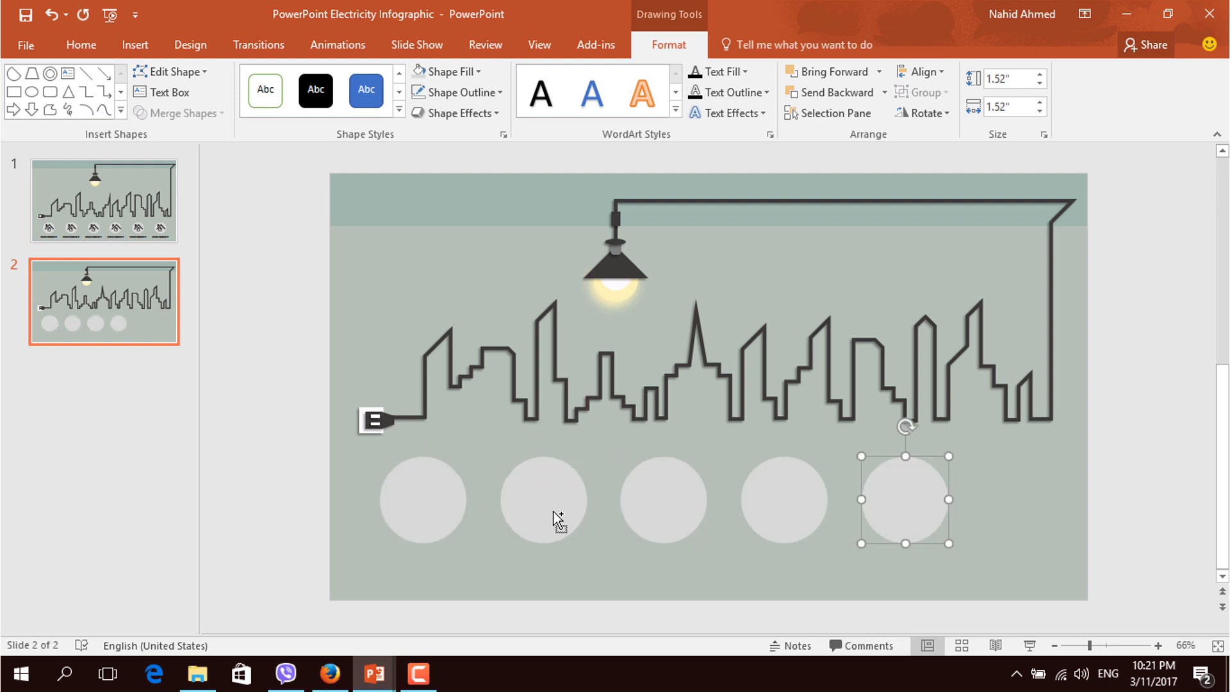
pyautogui.keyDown('ctrl'); pyautogui.click(451, 510); pyautogui.keyUp('ctrl')
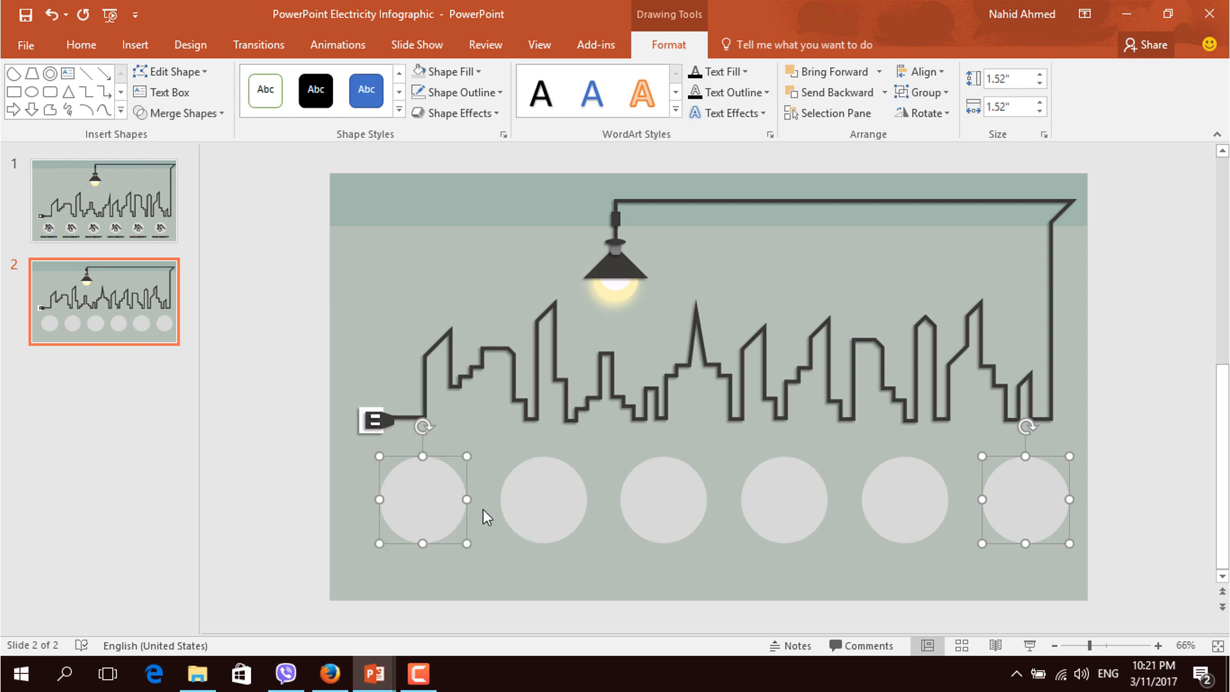
pyautogui.keyDown('ctrl'); pyautogui.click(539, 506); pyautogui.keyUp('ctrl')
pyautogui.keyDown('ctrl'); pyautogui.click(655, 500); pyautogui.keyUp('ctrl')
pyautogui.keyDown('ctrl'); pyautogui.click(792, 505); pyautogui.keyUp('ctrl')
pyautogui.keyDown('ctrl'); pyautogui.click(883, 507); pyautogui.keyUp('ctrl')
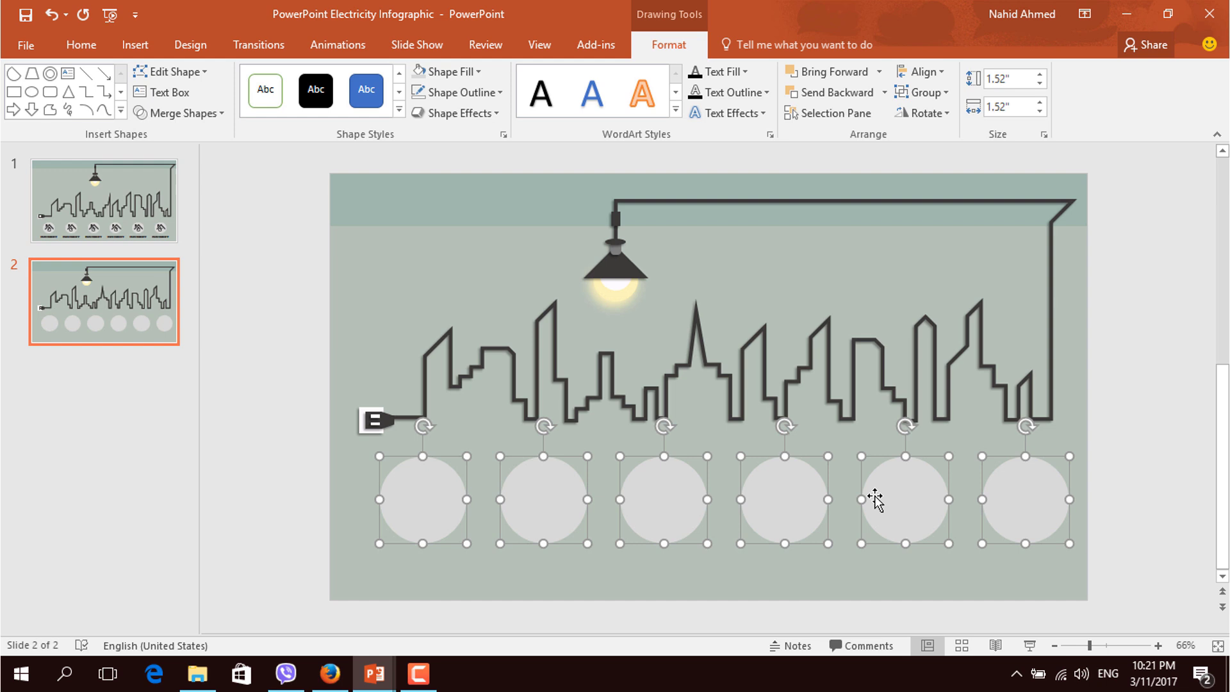
pyautogui.moveTo(773, 518); pyautogui.dragTo(758, 519)
pyautogui.click(1179, 440)
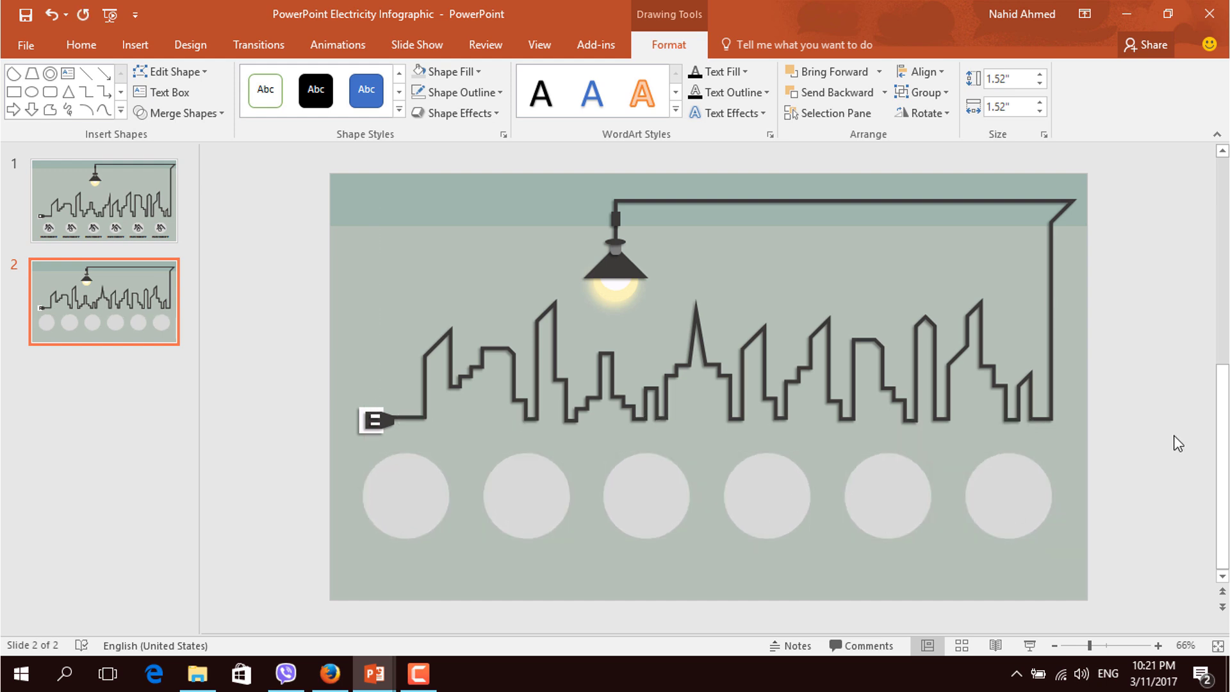
# Copy slide 1's house icon into the first circle on slide 2, repeating for the others
pyautogui.click(168, 226)
pyautogui.click(425, 519)
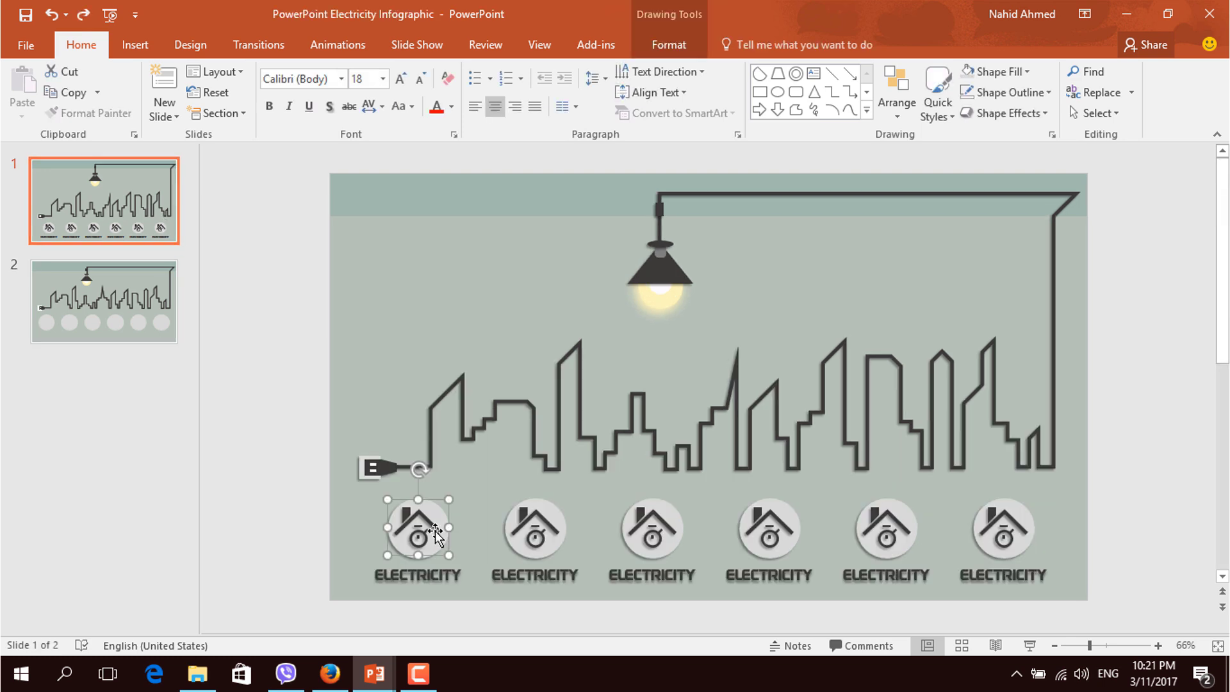
pyautogui.hotkey('ctrl', 'c')
pyautogui.click(125, 319)
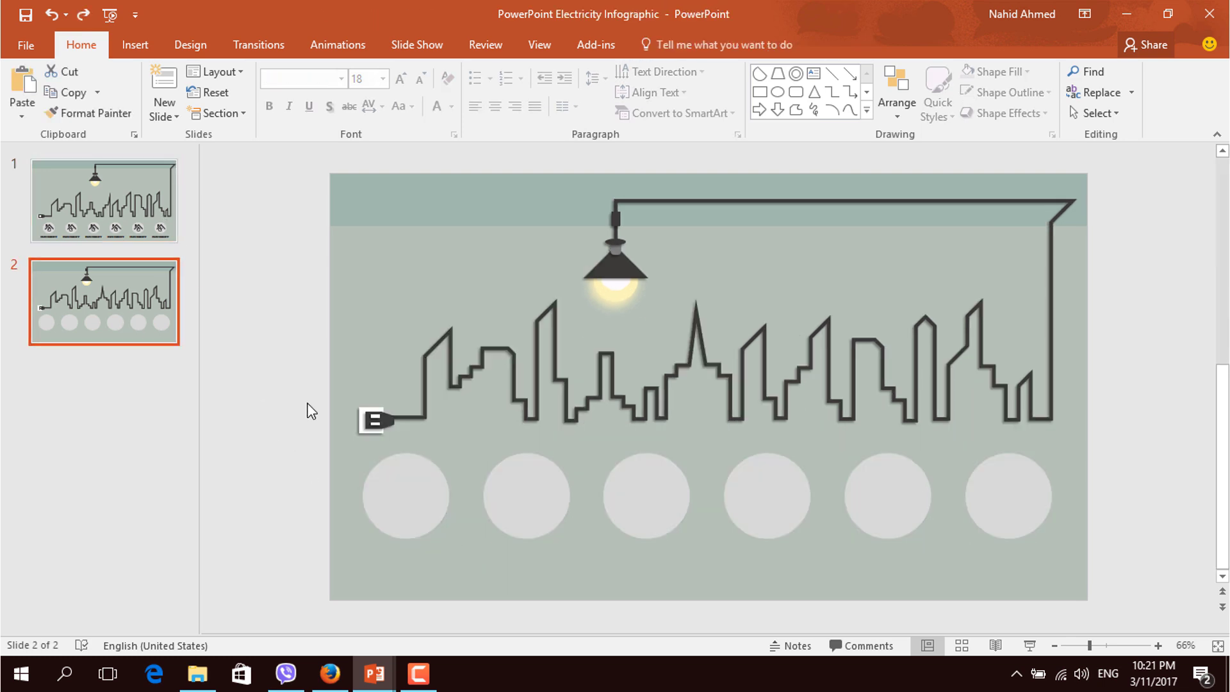
pyautogui.hotkey('ctrl', 'v')
pyautogui.moveTo(427, 517); pyautogui.dragTo(546, 491)
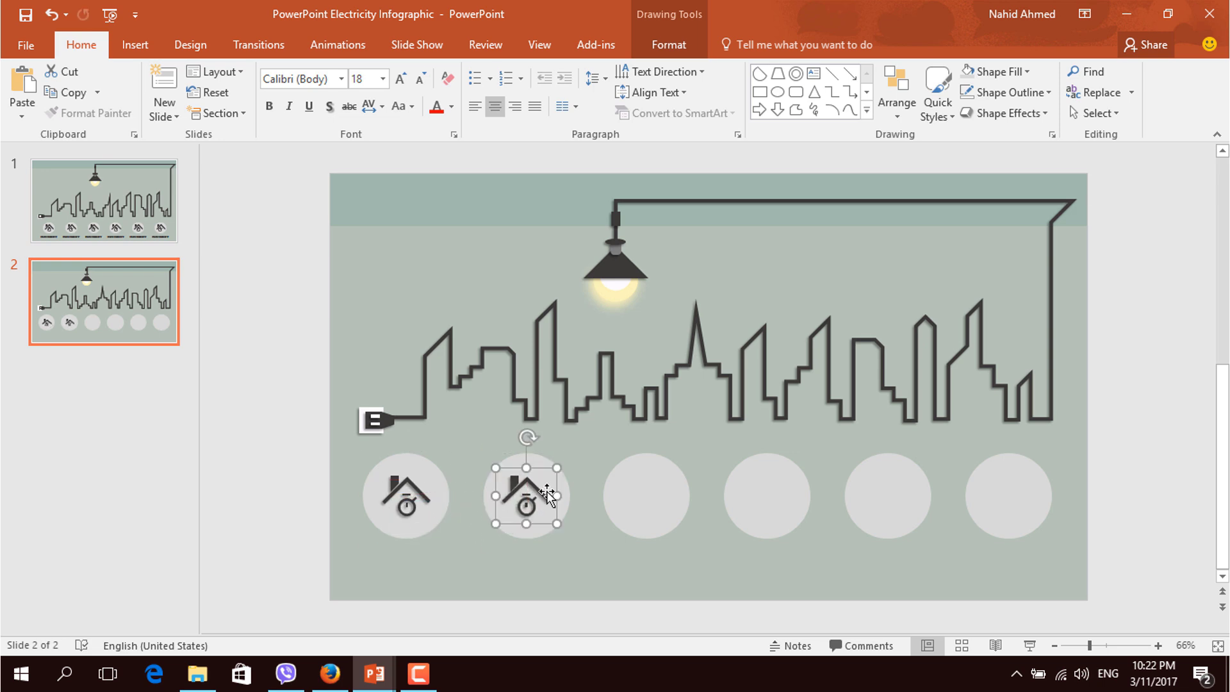
pyautogui.press('F4')
pyautogui.press('F4')
pyautogui.press('F4')
pyautogui.press('F4')
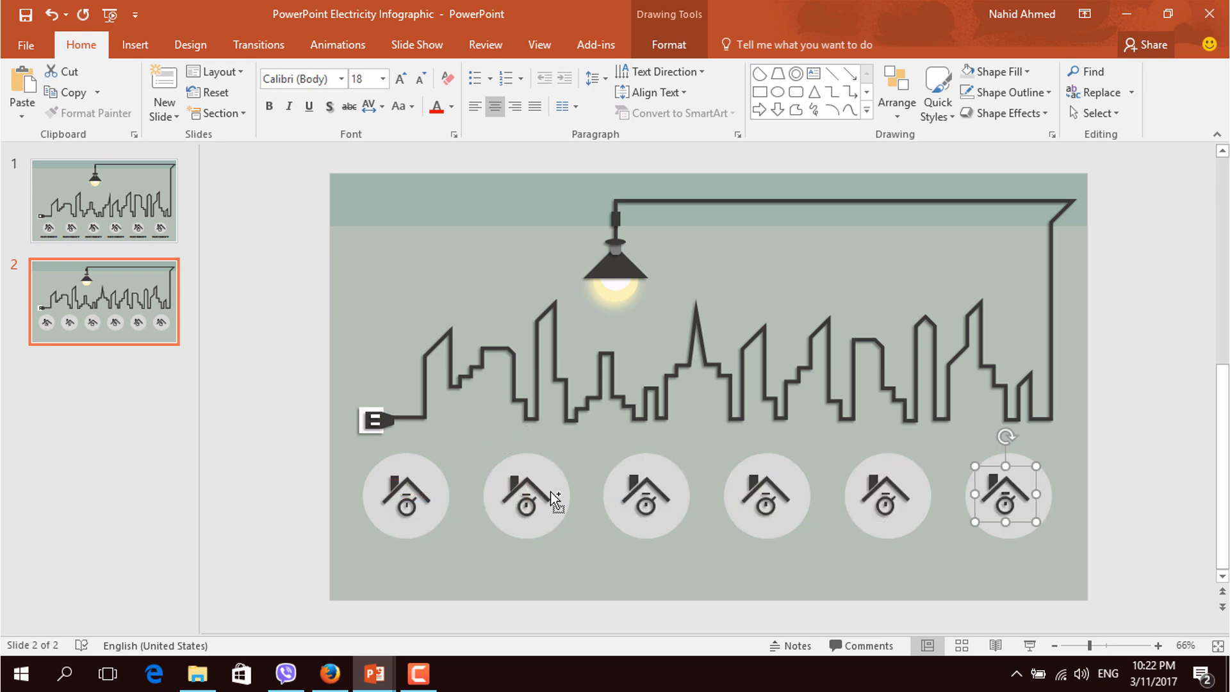
pyautogui.click(1170, 512)
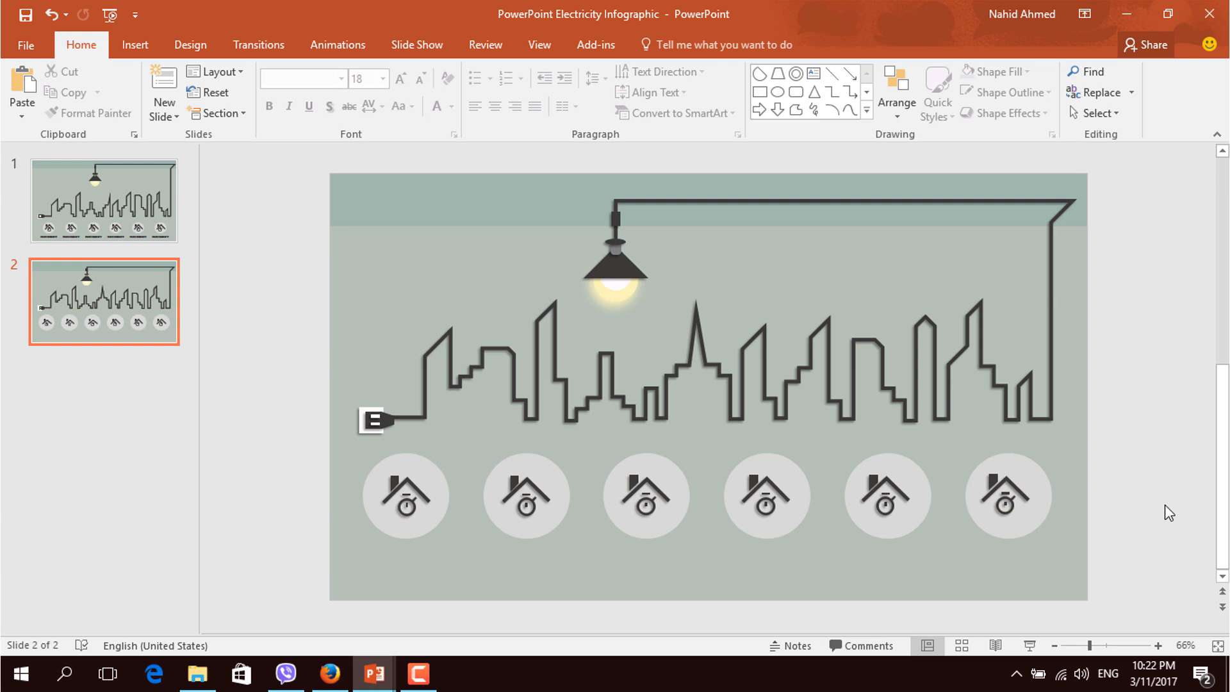
# Add a text box reading ELECTRICITY under the first circle
pyautogui.click(814, 73)
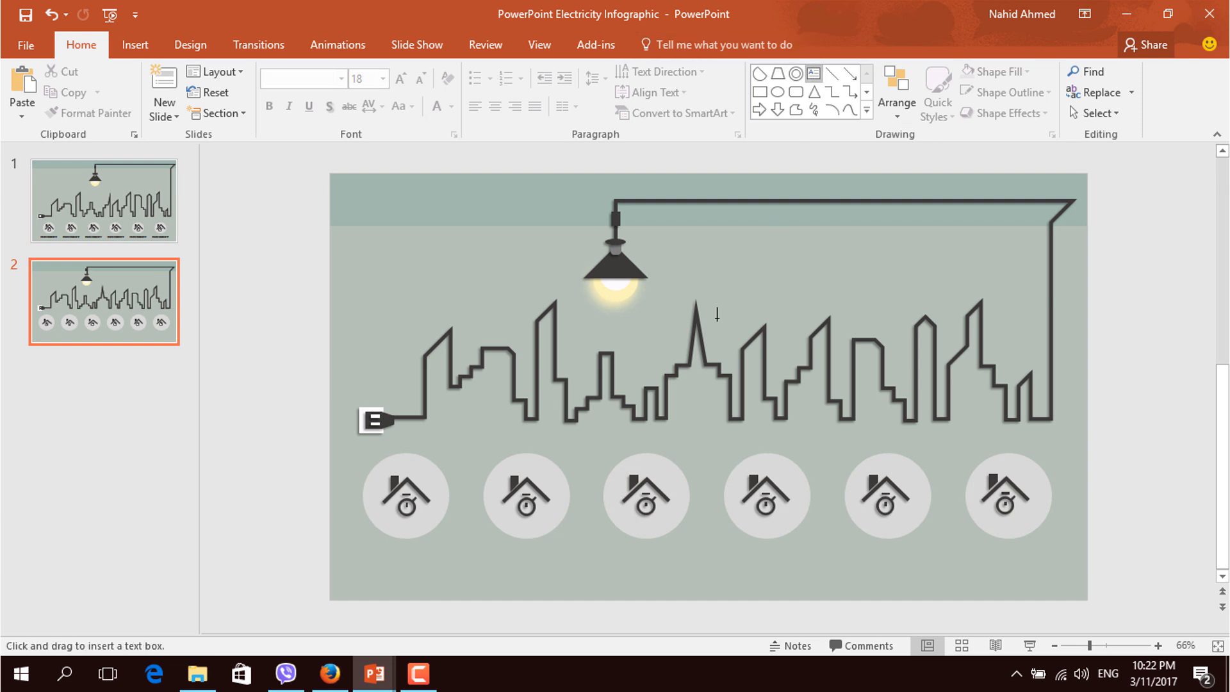
pyautogui.moveTo(347, 556)
pyautogui.mouseDown()
pyautogui.moveTo(497, 577)
pyautogui.moveTo(457, 580)
pyautogui.mouseUp()
pyautogui.write('ELECTRICITY')
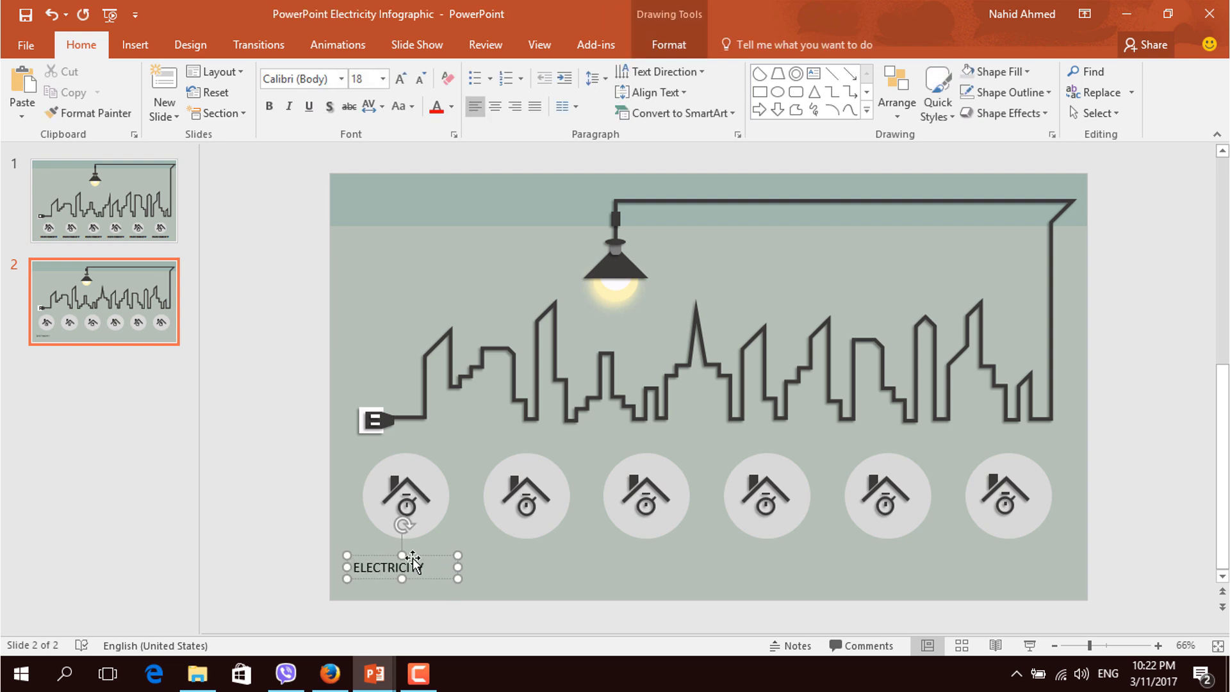
pyautogui.hotkey('ctrl', 'a')
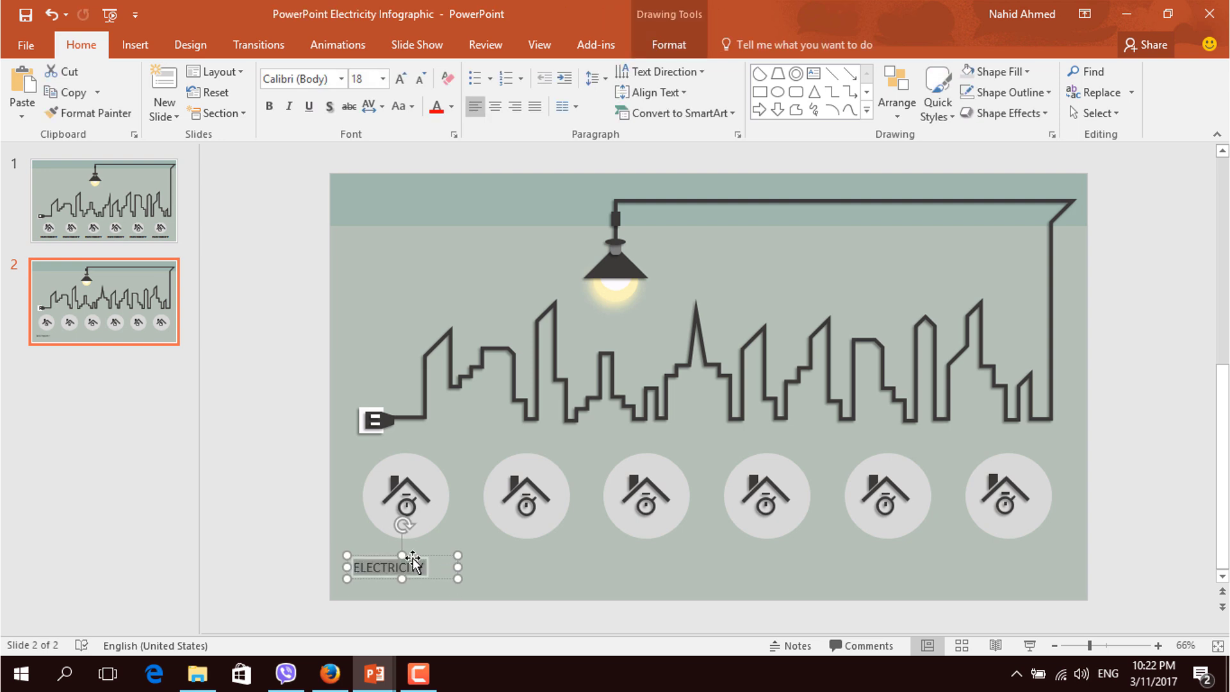
# Format the label in DAGGERSQUARE at 24 pt and widen it to fit one line
pyautogui.click(309, 82)
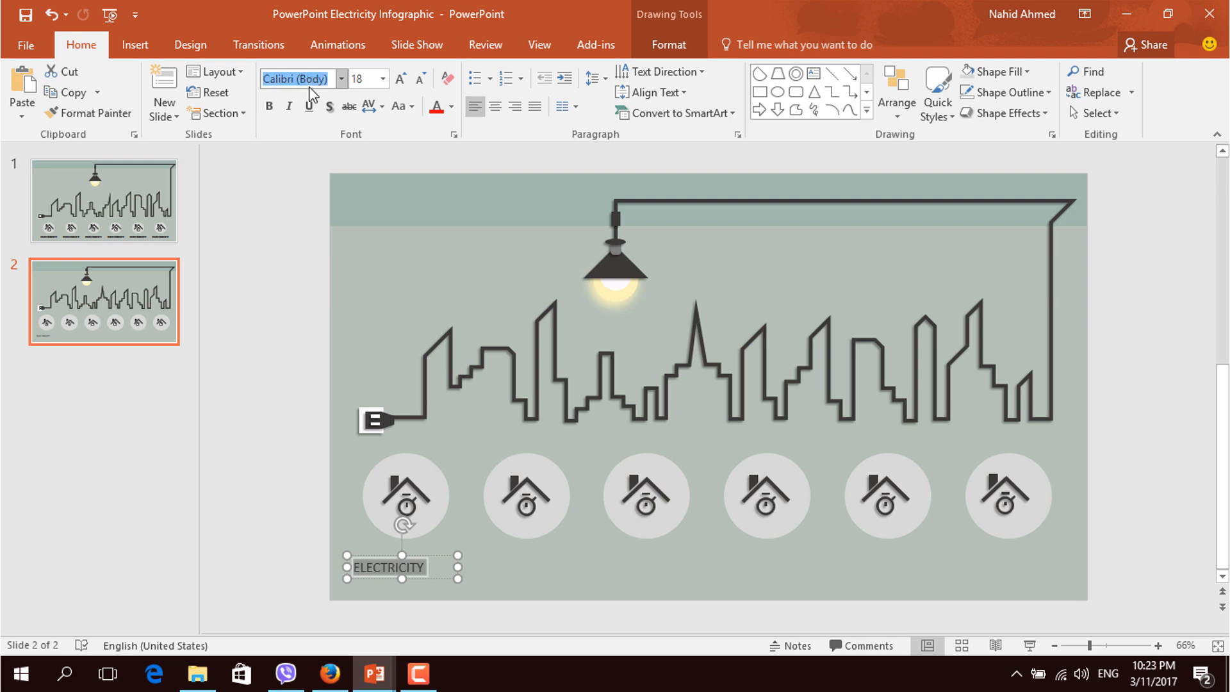
pyautogui.write('DAGGERSQUARE')
pyautogui.press('Return')
pyautogui.click(400, 78)
pyautogui.click(401, 78)
pyautogui.click(465, 581)
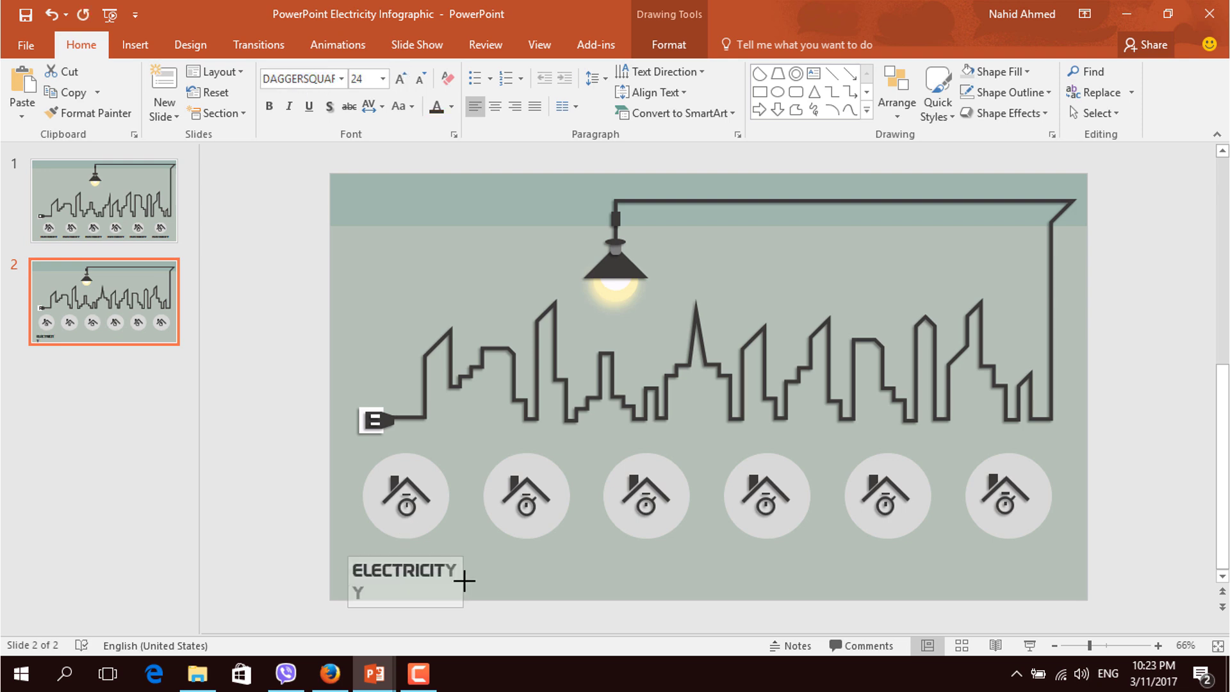
pyautogui.moveTo(465, 581); pyautogui.dragTo(470, 581)
pyautogui.click(461, 579)
pyautogui.click(458, 583)
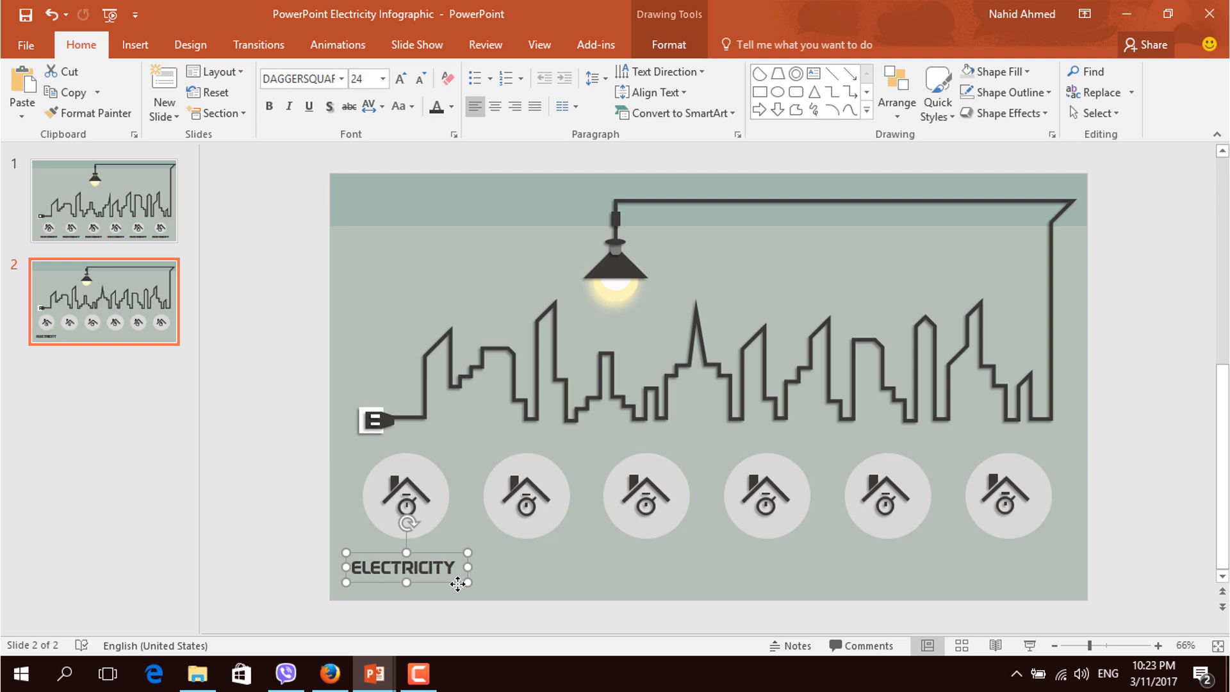
# Copy the ELECTRICITY label under the second circle and repeat for the remaining circles
pyautogui.hotkey('ctrl', 'd')
pyautogui.moveTo(459, 589); pyautogui.dragTo(571, 578)
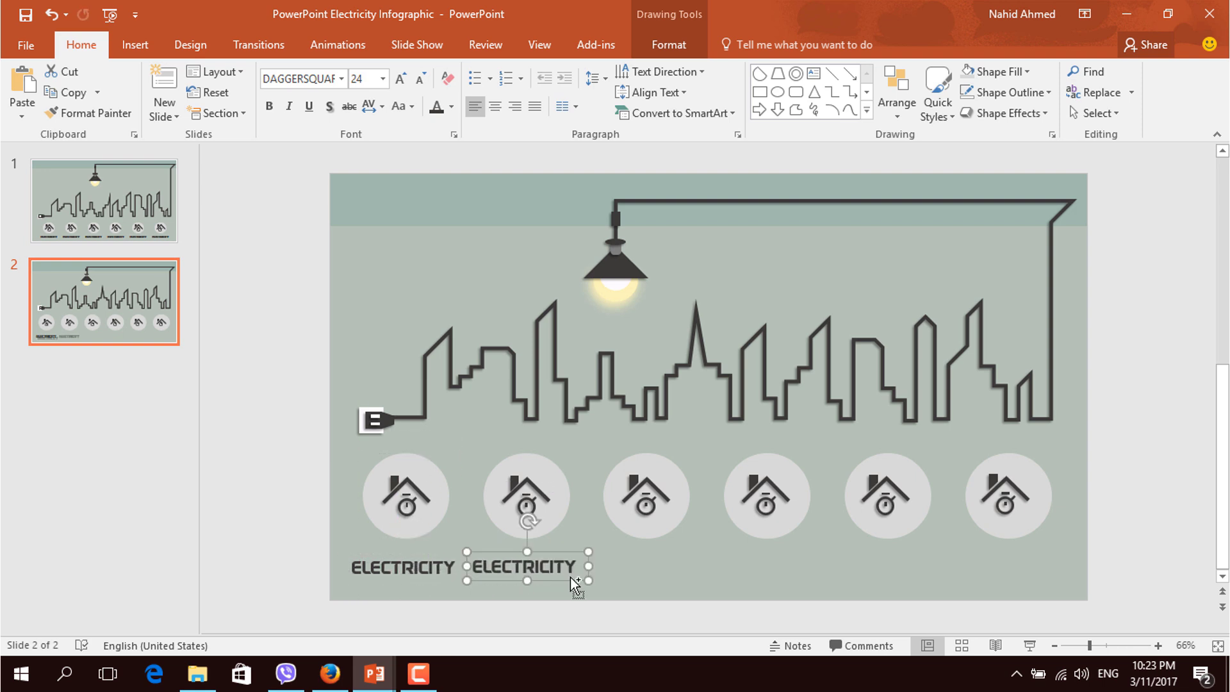
pyautogui.hotkey('ctrl', 'd')
pyautogui.hotkey('ctrl', 'd')
pyautogui.hotkey('ctrl', 'd')
pyautogui.hotkey('ctrl', 'd')
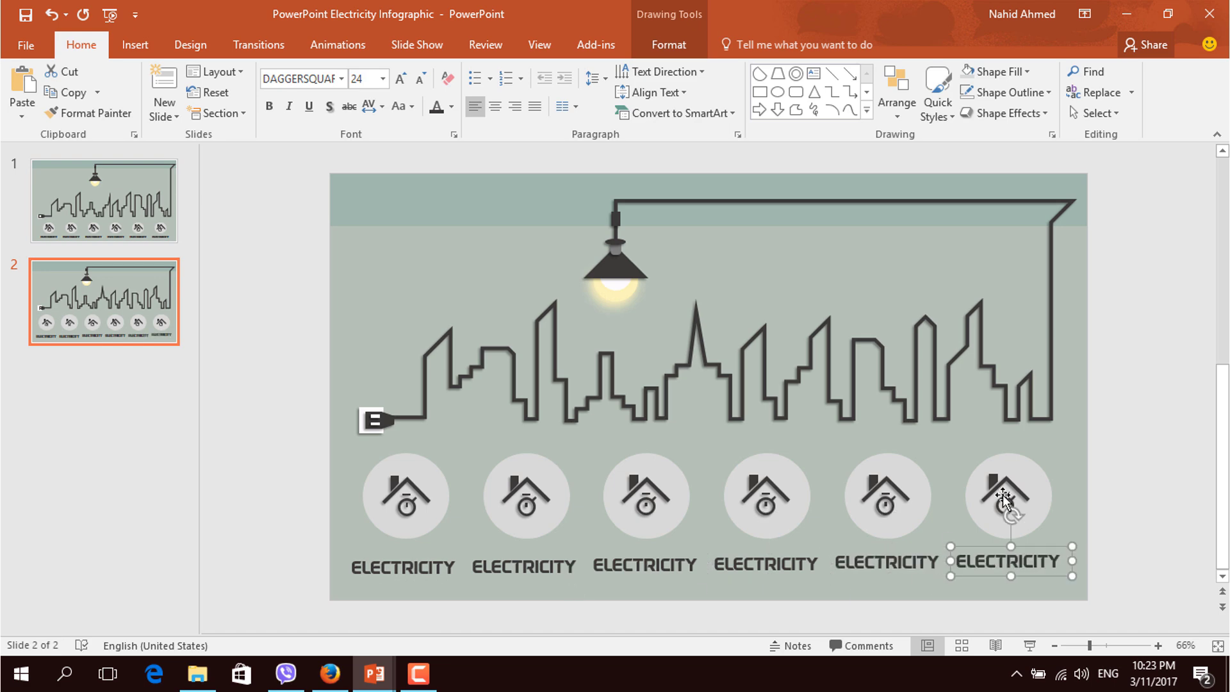
pyautogui.click(1119, 479)
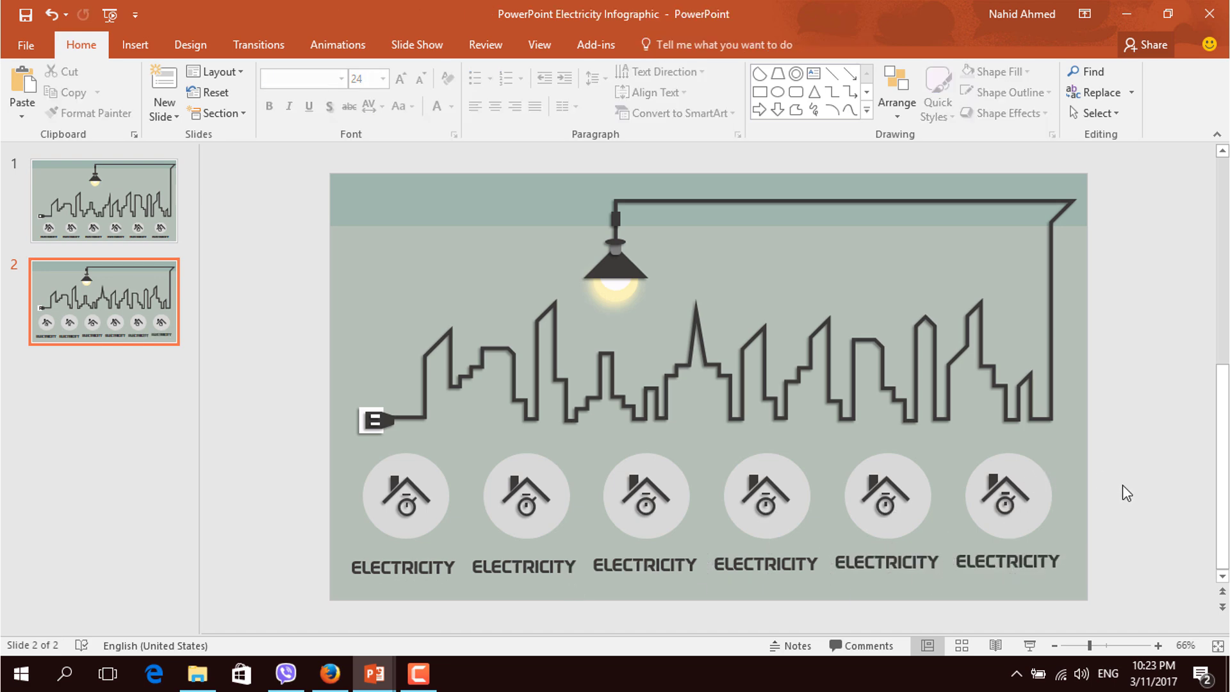